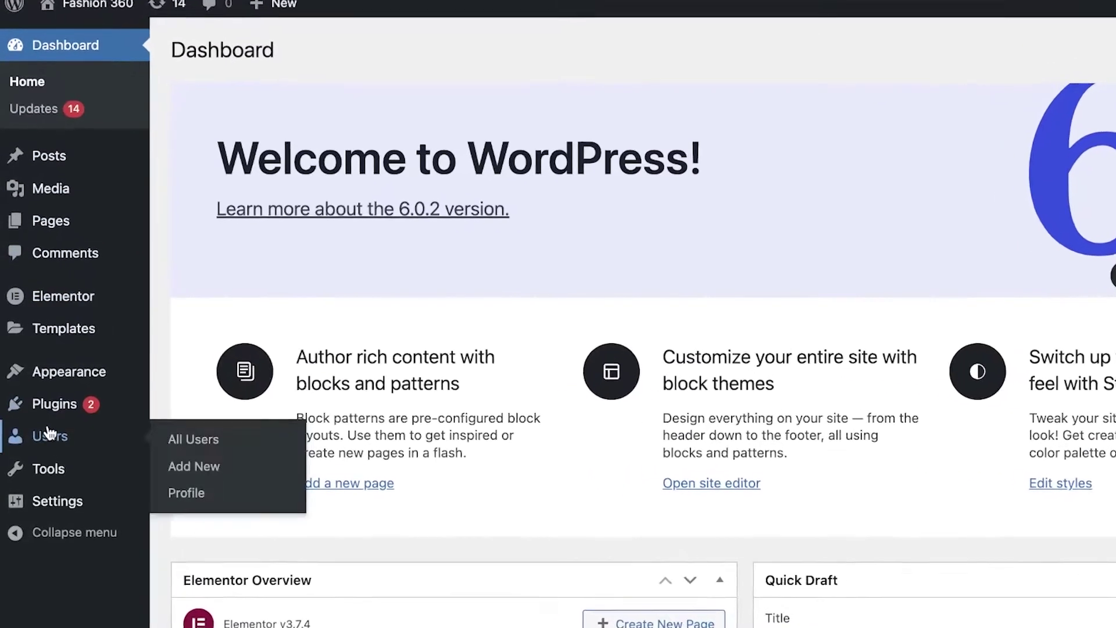
Go to Plugins > Add New to reach the Add Plugins page
{"action": "mouse_move", "coordinate": [53, 394]}
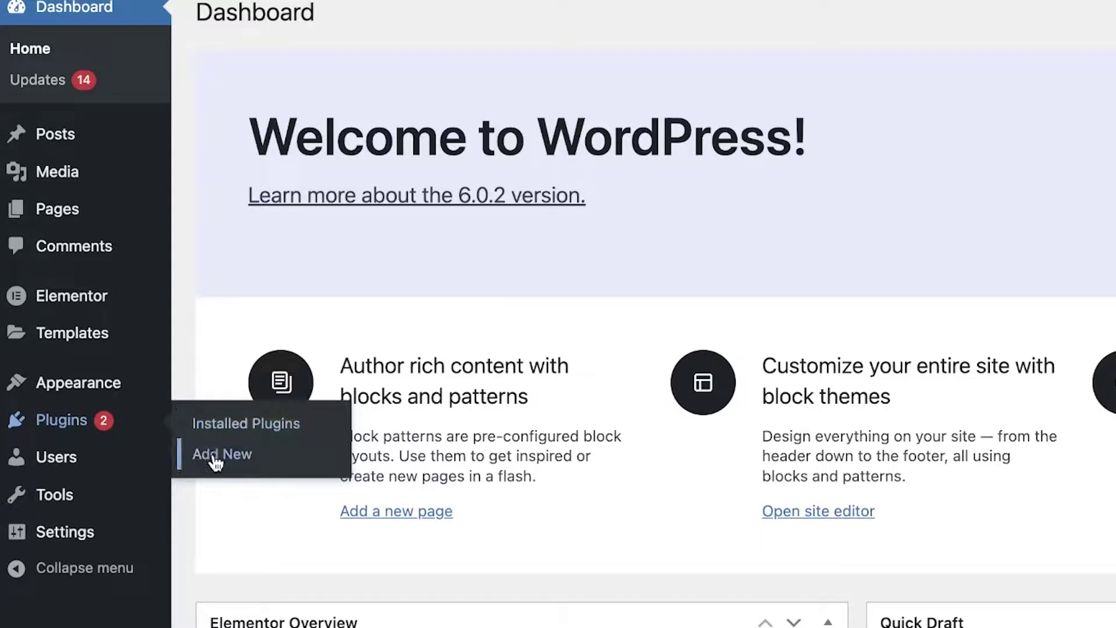
{"action": "left_click", "coordinate": [216, 463]}
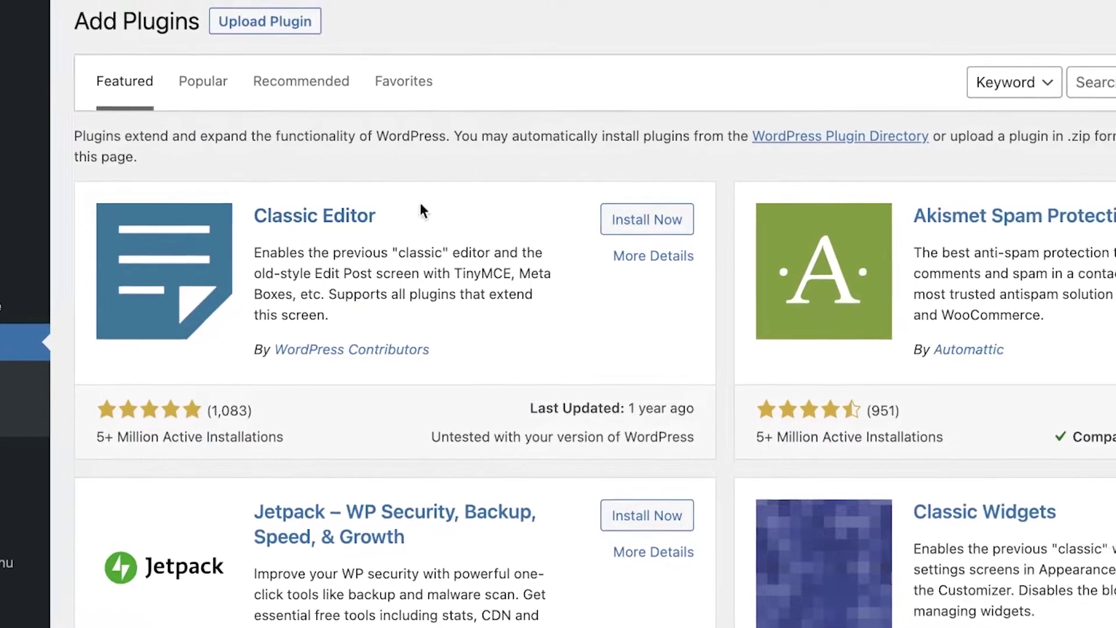
{"action": "scroll", "coordinate": [716, 310], "scroll_direction": "down", "scroll_amount": 5}
{"action": "scroll", "coordinate": [716, 312], "scroll_direction": "up", "scroll_amount": 5}
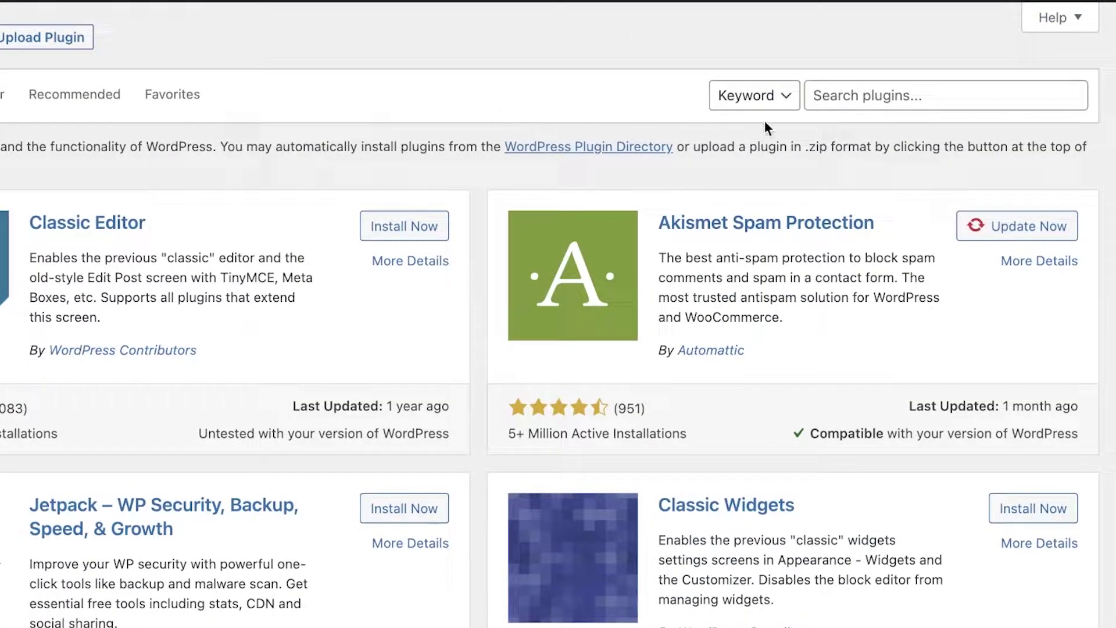
Search the plugin directory for 'woocommerce' and scan the results list
{"action": "left_click", "coordinate": [884, 94]}
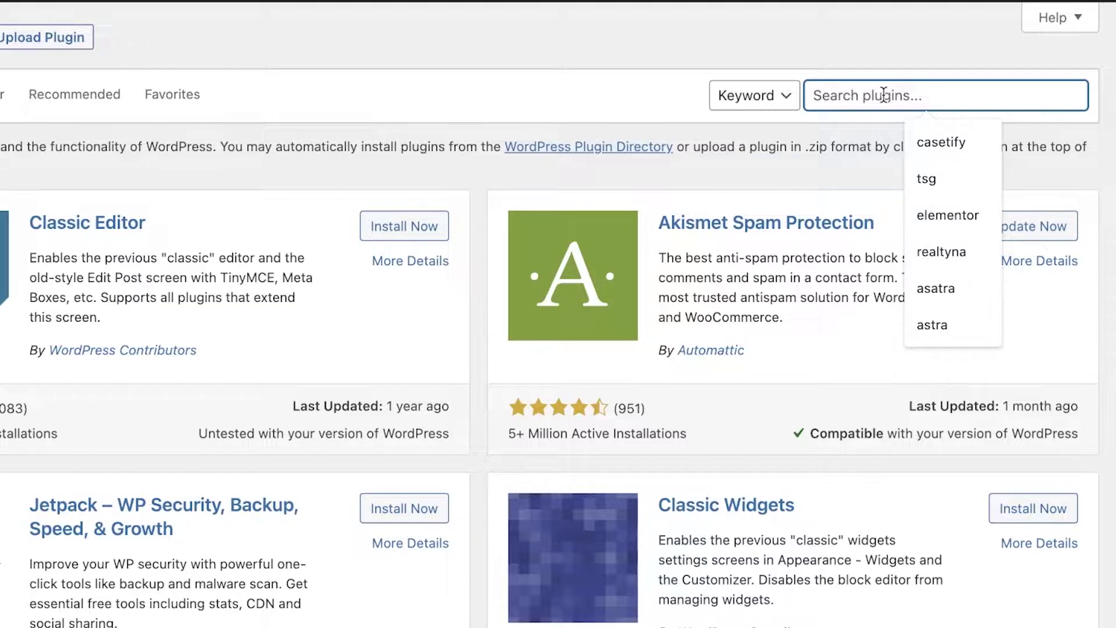
{"action": "type", "text": "woocommerce"}
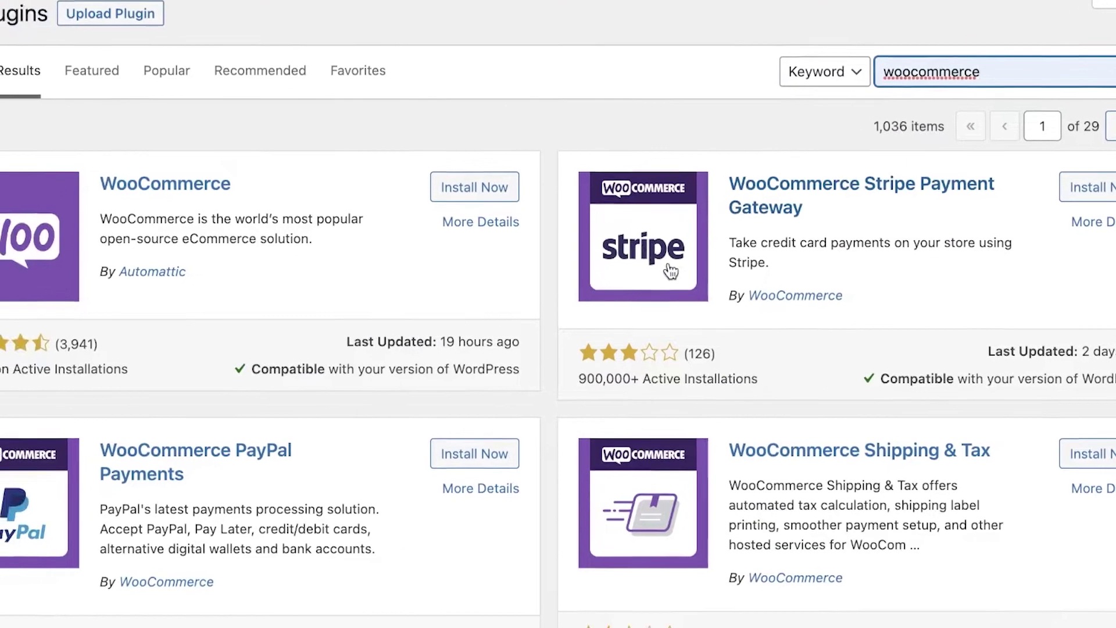
{"action": "scroll", "coordinate": [454, 308], "scroll_direction": "down", "scroll_amount": 1}
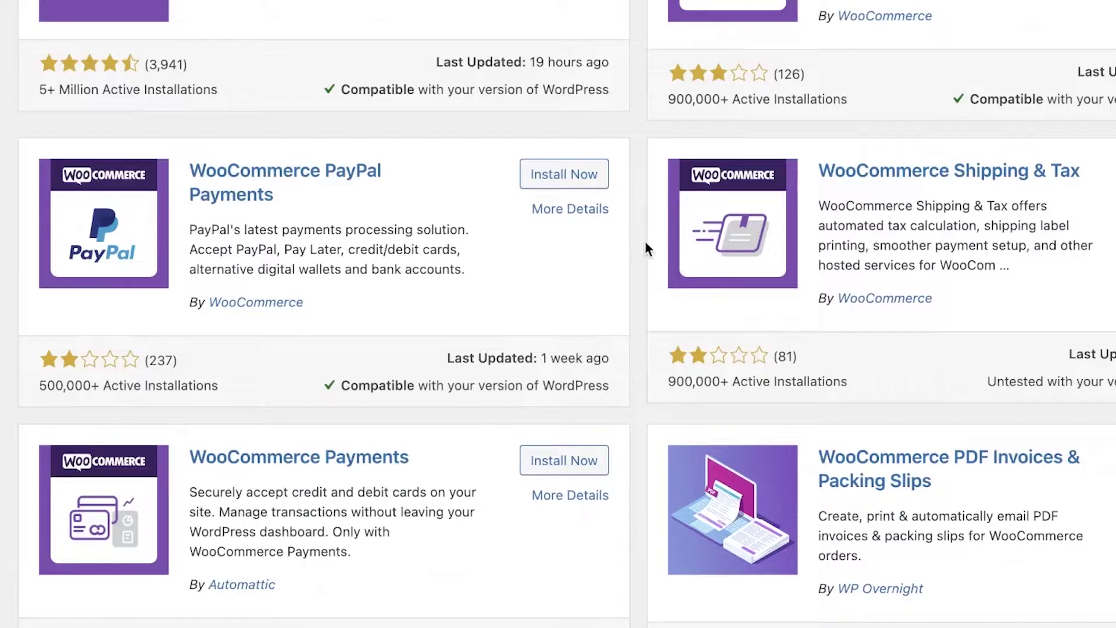
{"action": "scroll", "coordinate": [644, 244], "scroll_direction": "down", "scroll_amount": 4}
{"action": "scroll", "coordinate": [650, 267], "scroll_direction": "down", "scroll_amount": 8}
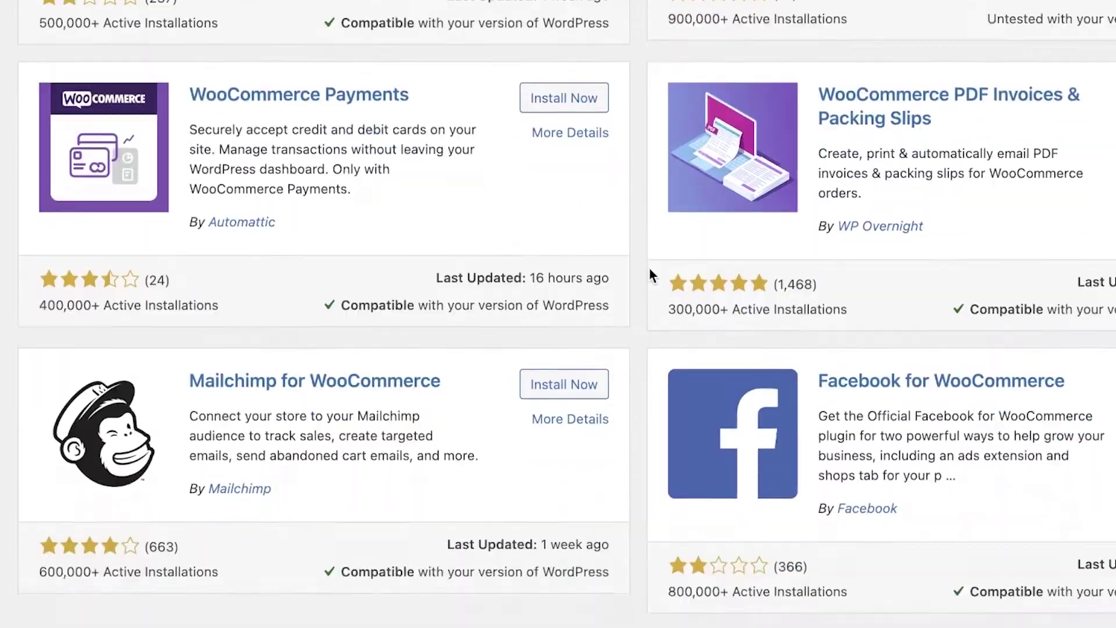
{"action": "scroll", "coordinate": [876, 204], "scroll_direction": "down", "scroll_amount": 4}
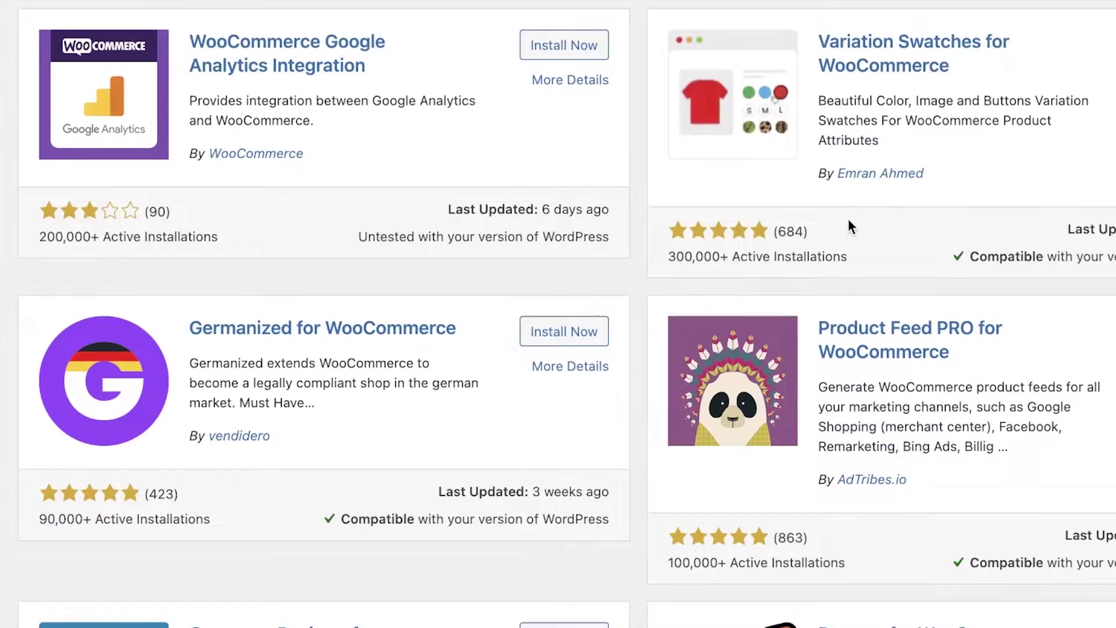
{"action": "scroll", "coordinate": [849, 220], "scroll_direction": "down", "scroll_amount": 9}
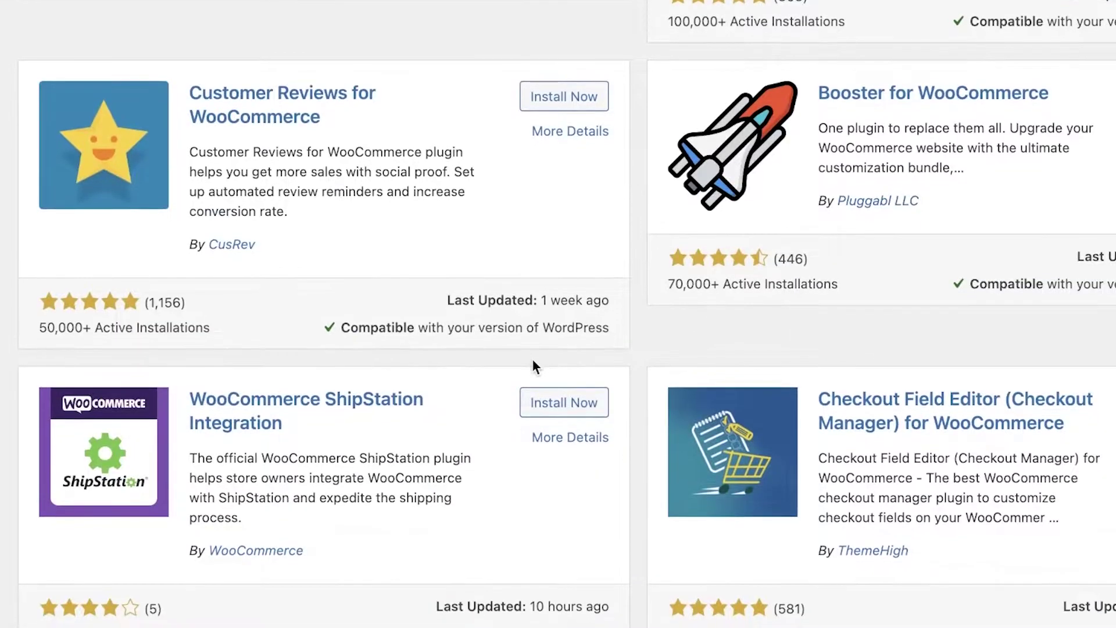
{"action": "scroll", "coordinate": [532, 358], "scroll_direction": "up", "scroll_amount": 15}
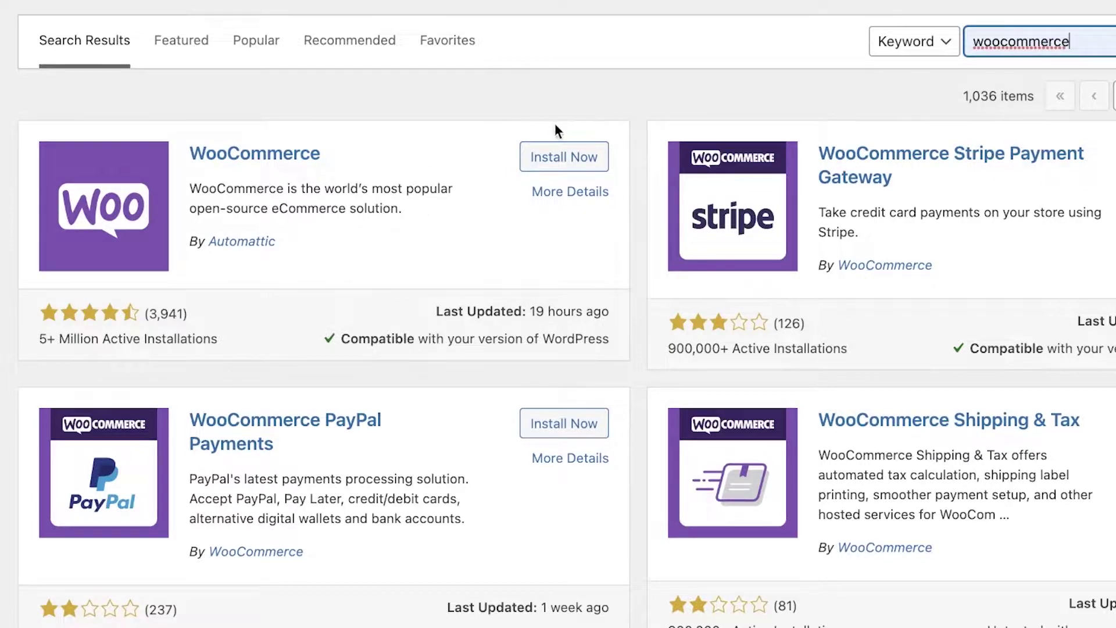
Install WooCommerce from its search result card and wait for the Activate button
{"action": "left_click", "coordinate": [569, 158]}
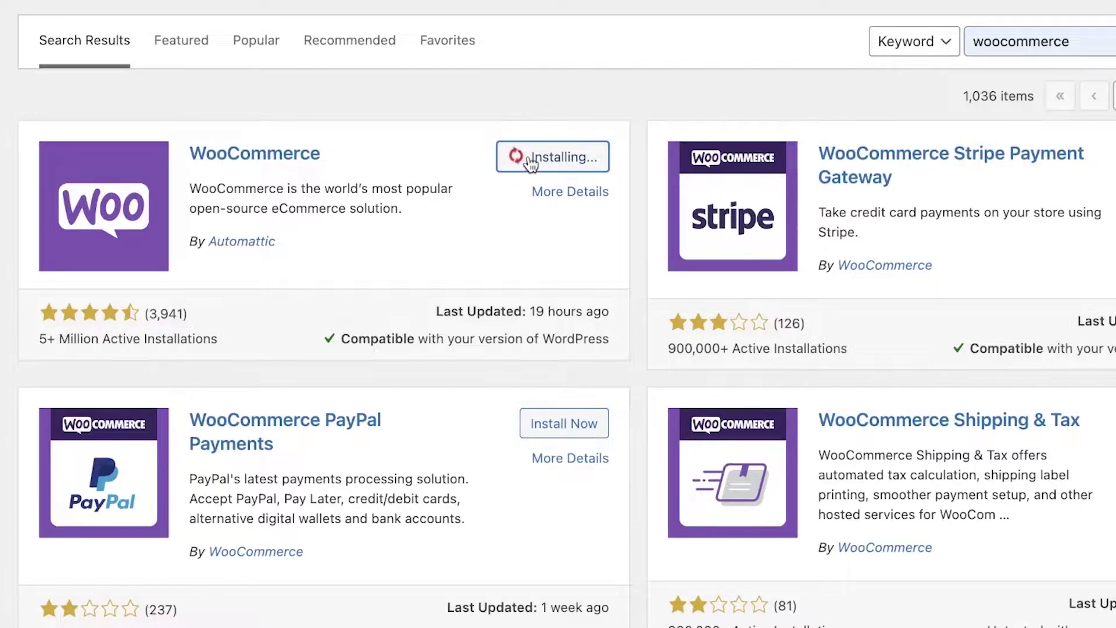
{"action": "scroll", "coordinate": [605, 112], "scroll_direction": "down", "scroll_amount": 20}
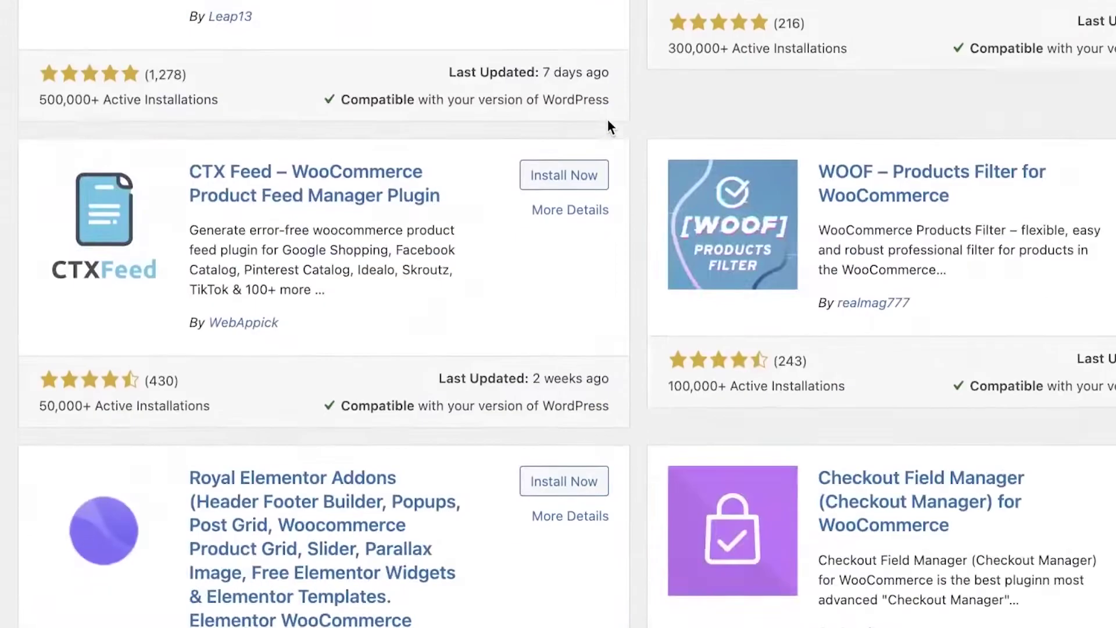
{"action": "scroll", "coordinate": [282, 152], "scroll_direction": "up", "scroll_amount": 20}
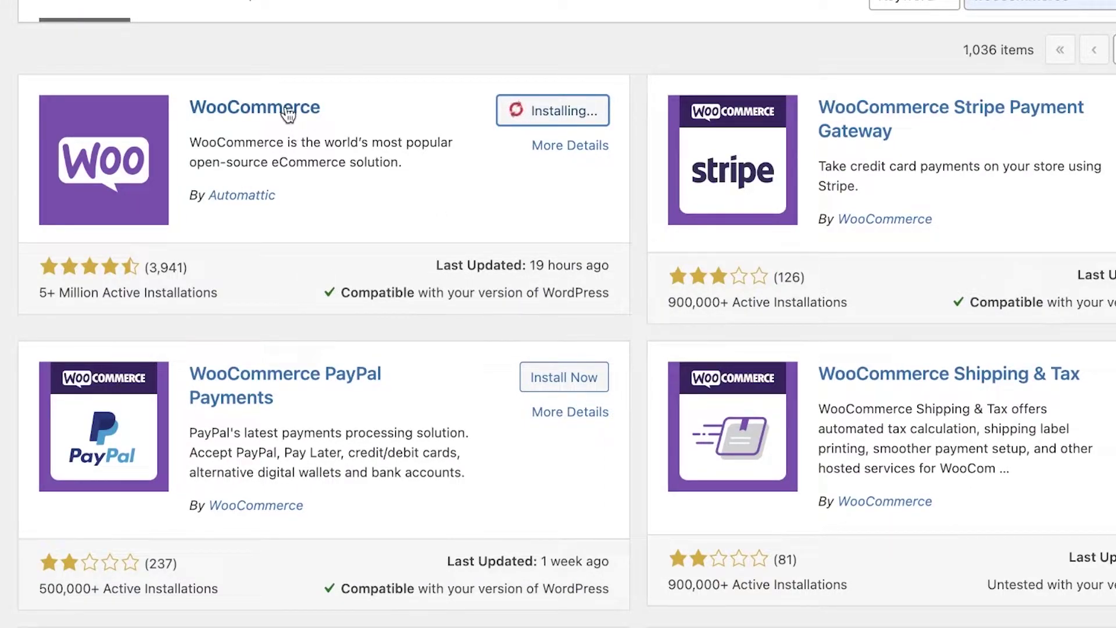
{"action": "scroll", "coordinate": [960, 70], "scroll_direction": "down", "scroll_amount": 4}
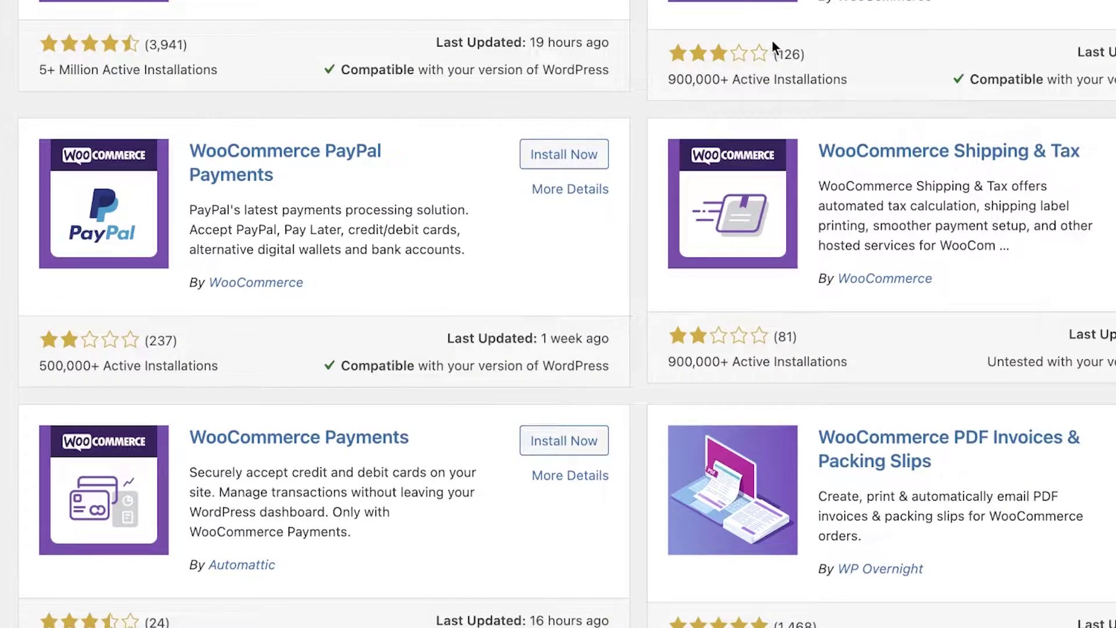
{"action": "scroll", "coordinate": [772, 41], "scroll_direction": "up", "scroll_amount": 5}
{"action": "scroll", "coordinate": [558, 314], "scroll_direction": "up", "scroll_amount": 5}
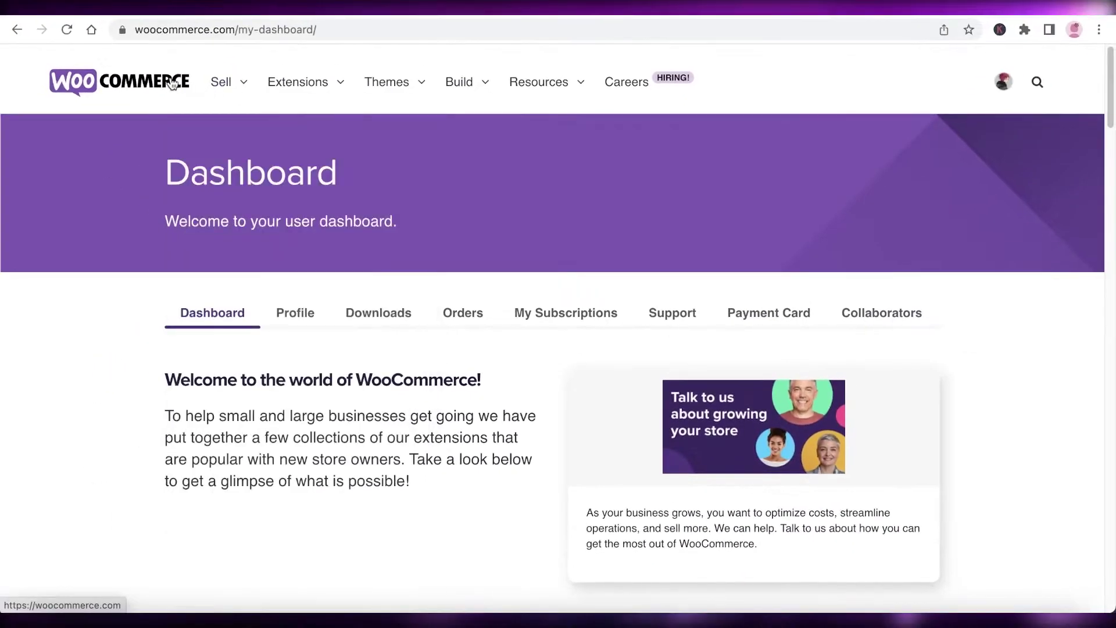
{"action": "mouse_move", "coordinate": [464, 90]}
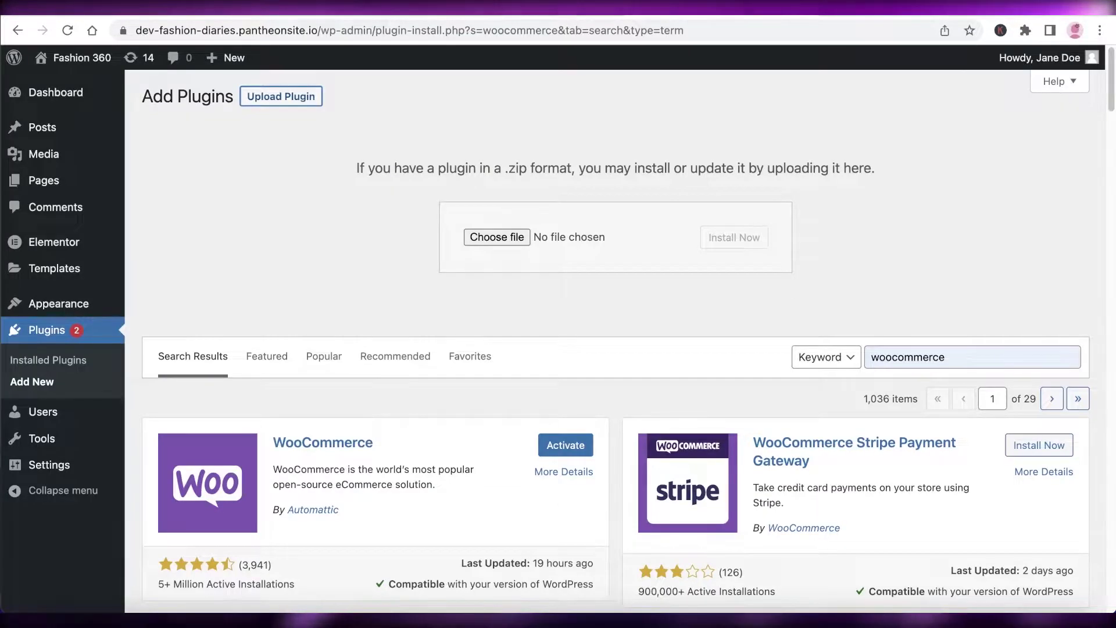
{"action": "scroll", "coordinate": [190, 177], "scroll_direction": "down", "scroll_amount": 1}
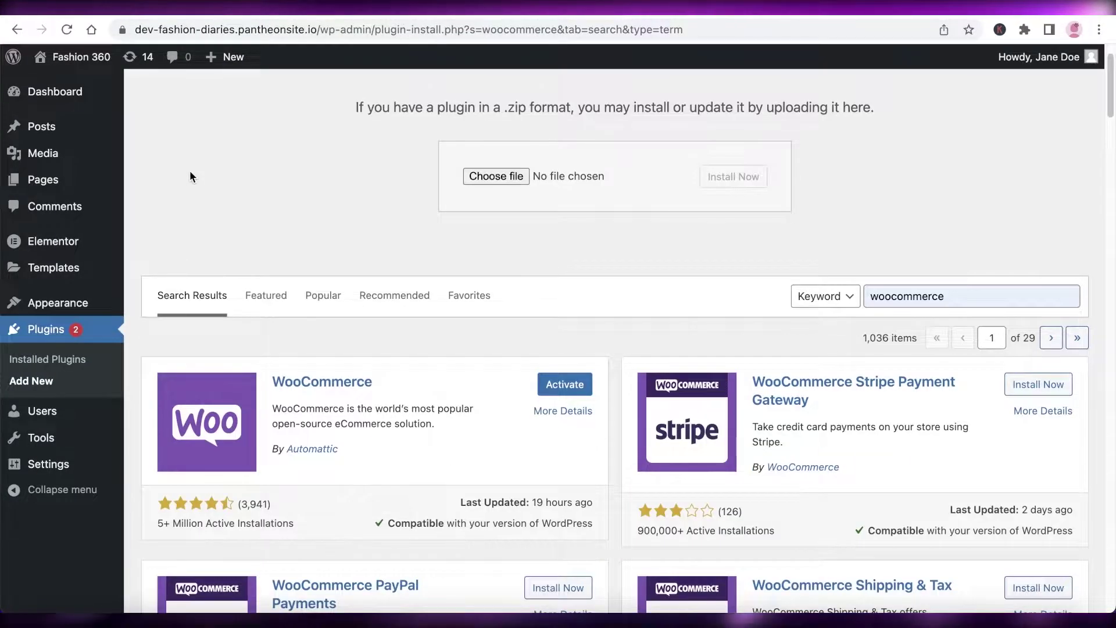
{"action": "scroll", "coordinate": [276, 251], "scroll_direction": "down", "scroll_amount": 3}
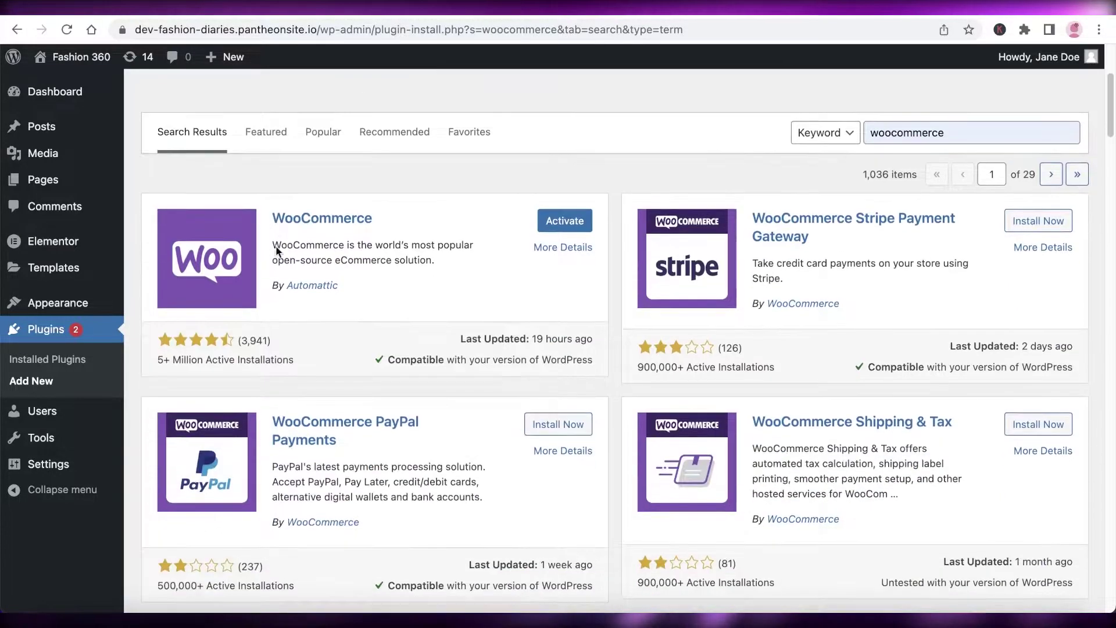
{"action": "scroll", "coordinate": [290, 247], "scroll_direction": "down", "scroll_amount": 1}
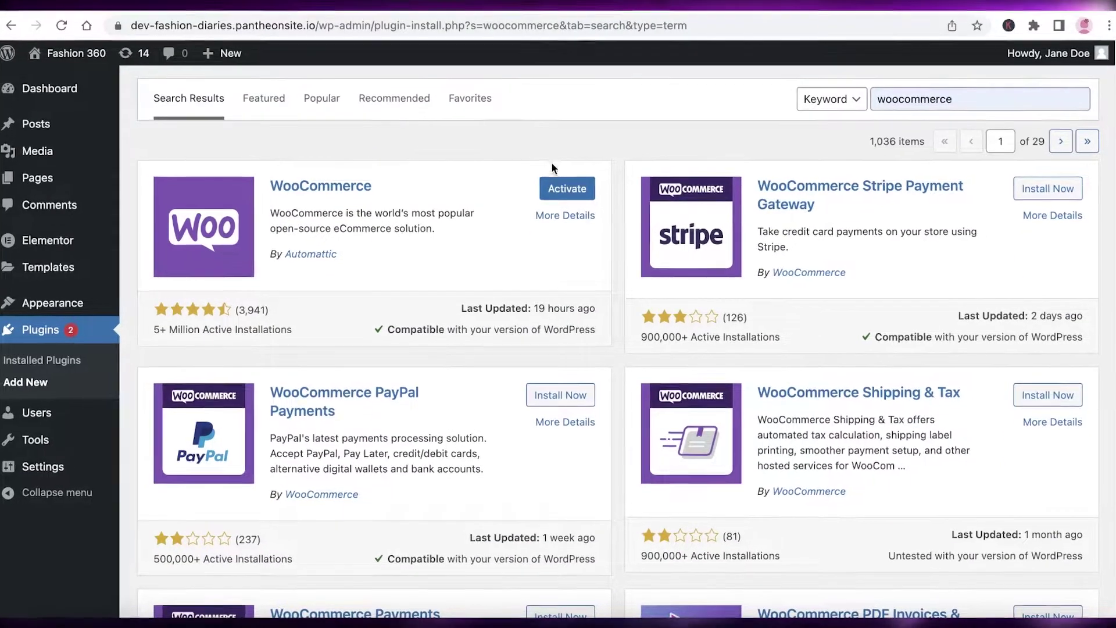
Activate the newly installed WooCommerce plugin
{"action": "left_click", "coordinate": [564, 190]}
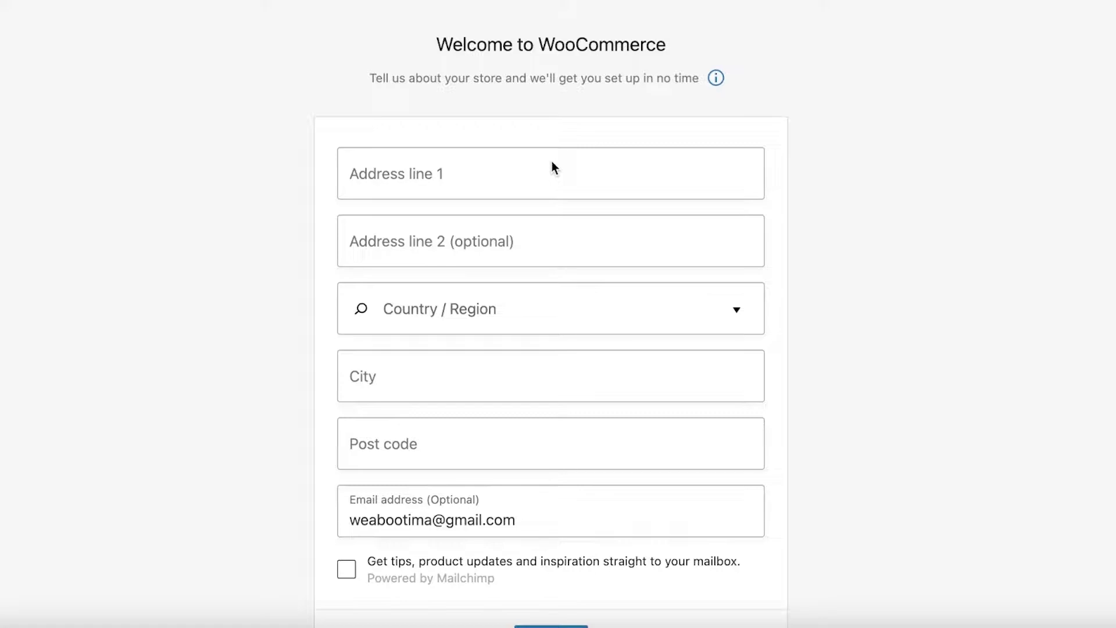
{"action": "scroll", "coordinate": [467, 37], "scroll_direction": "down", "scroll_amount": 3}
{"action": "left_click_drag", "start_coordinate": [368, 419], "coordinate": [439, 417]}
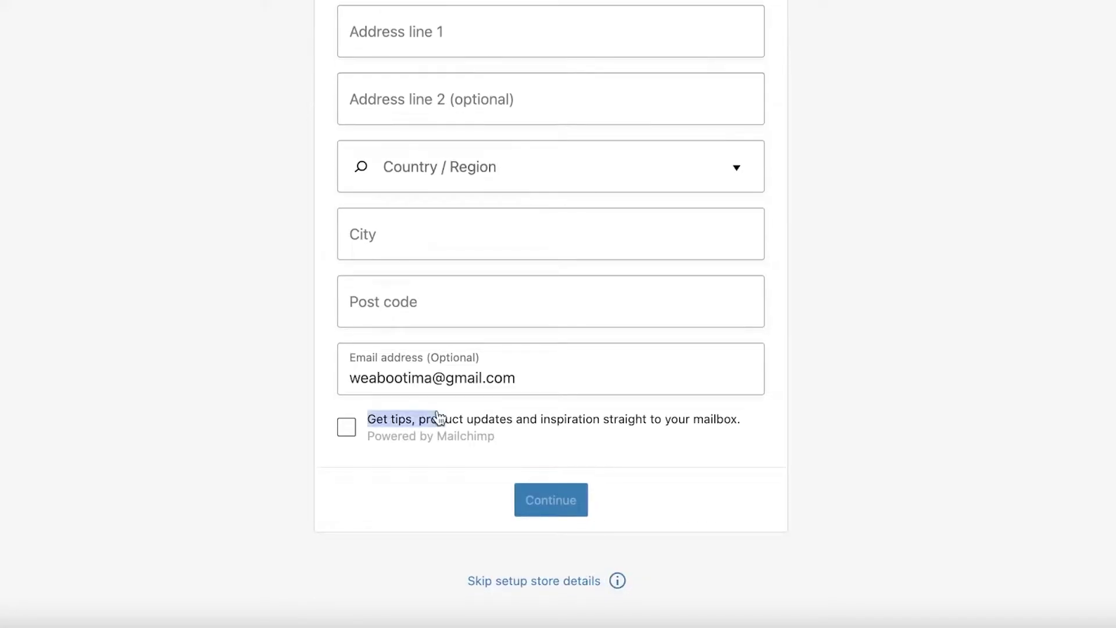
Skip the store details setup and answer the usage-tracking prompt
{"action": "left_click", "coordinate": [522, 302]}
{"action": "left_click", "coordinate": [769, 308]}
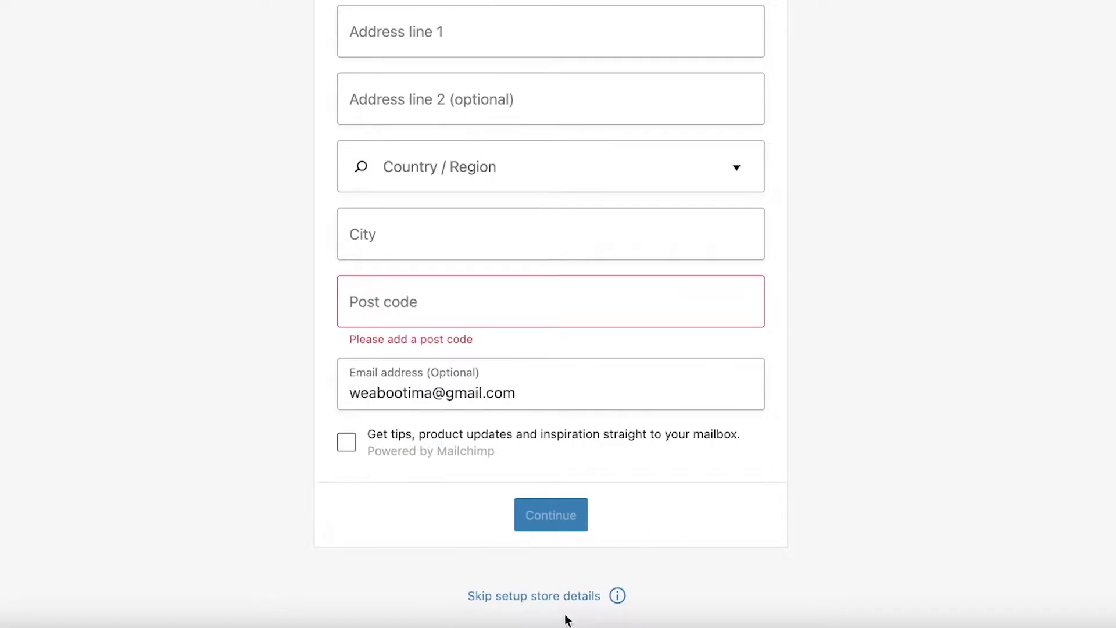
{"action": "left_click", "coordinate": [563, 596]}
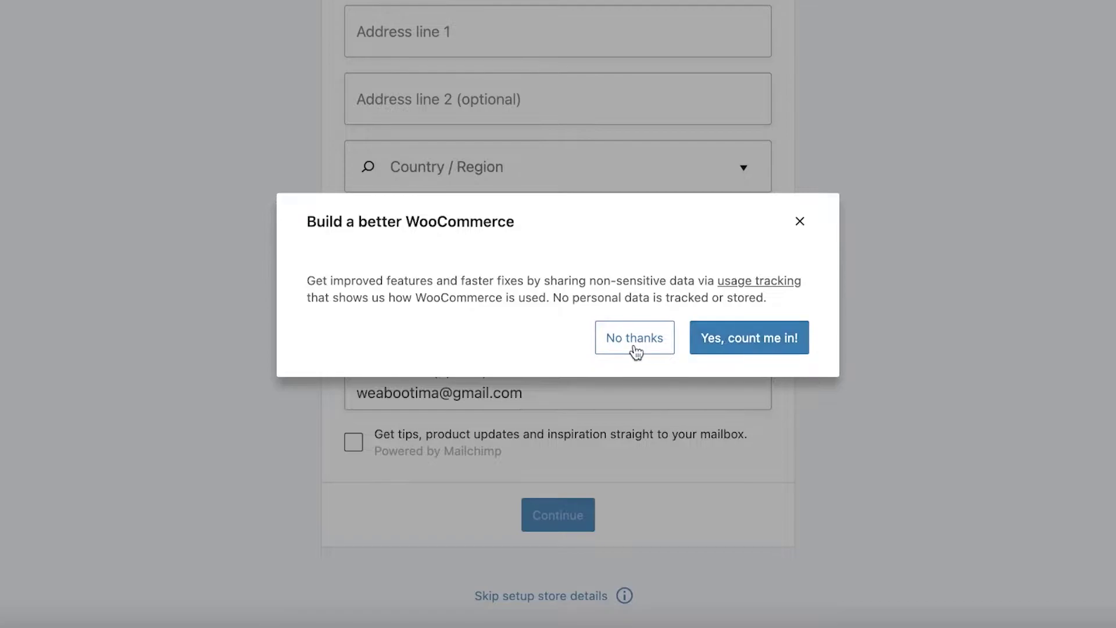
{"action": "left_click", "coordinate": [698, 325]}
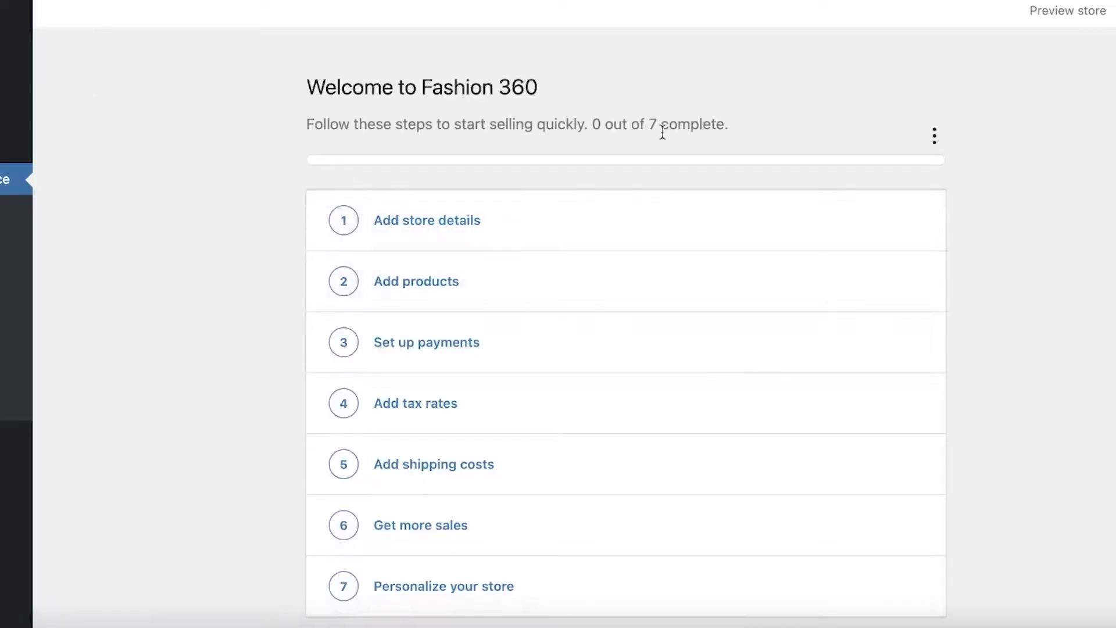
View the WooCommerce Customers list, then open WooCommerce Settings on the General tab
{"action": "scroll", "coordinate": [256, 244], "scroll_direction": "down", "scroll_amount": 3}
{"action": "scroll", "coordinate": [444, 242], "scroll_direction": "down", "scroll_amount": 3}
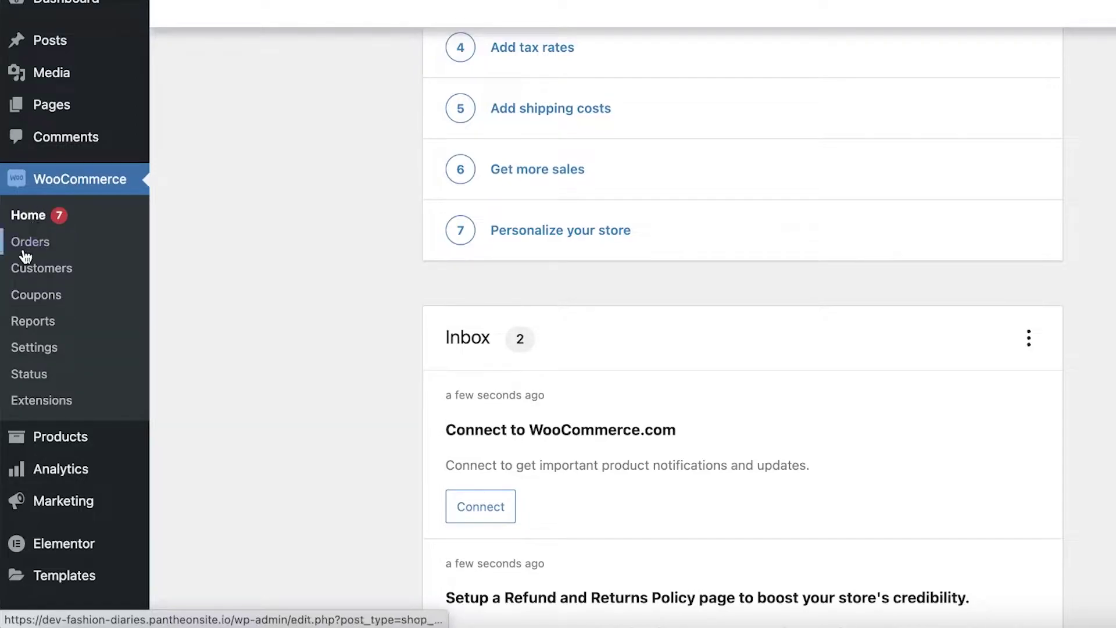
{"action": "left_click", "coordinate": [38, 271]}
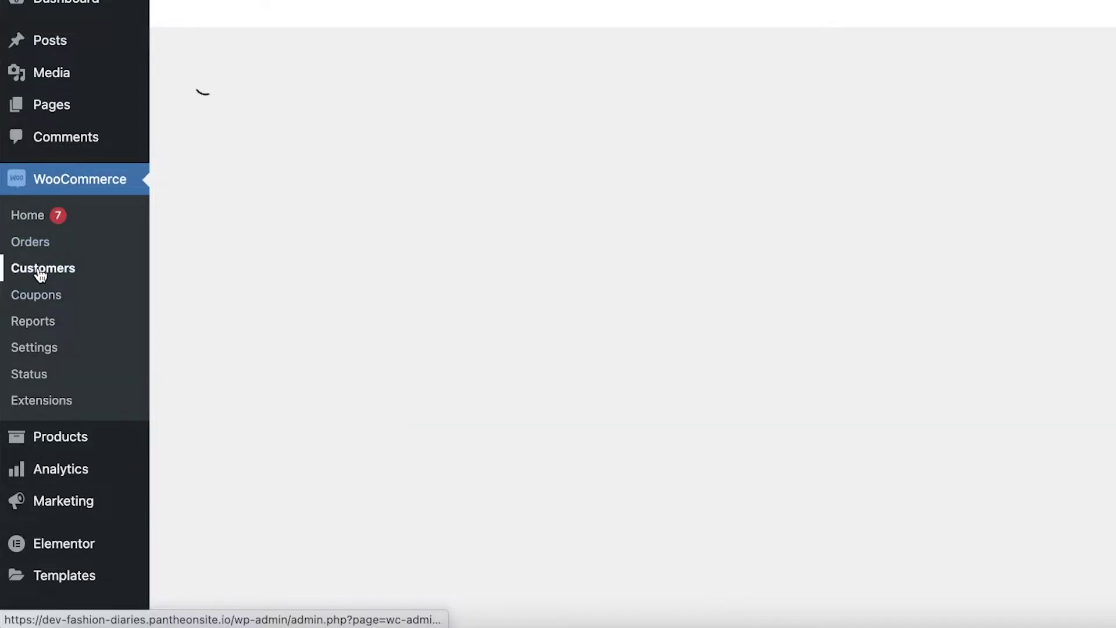
{"action": "scroll", "coordinate": [809, 256], "scroll_direction": "down", "scroll_amount": 1}
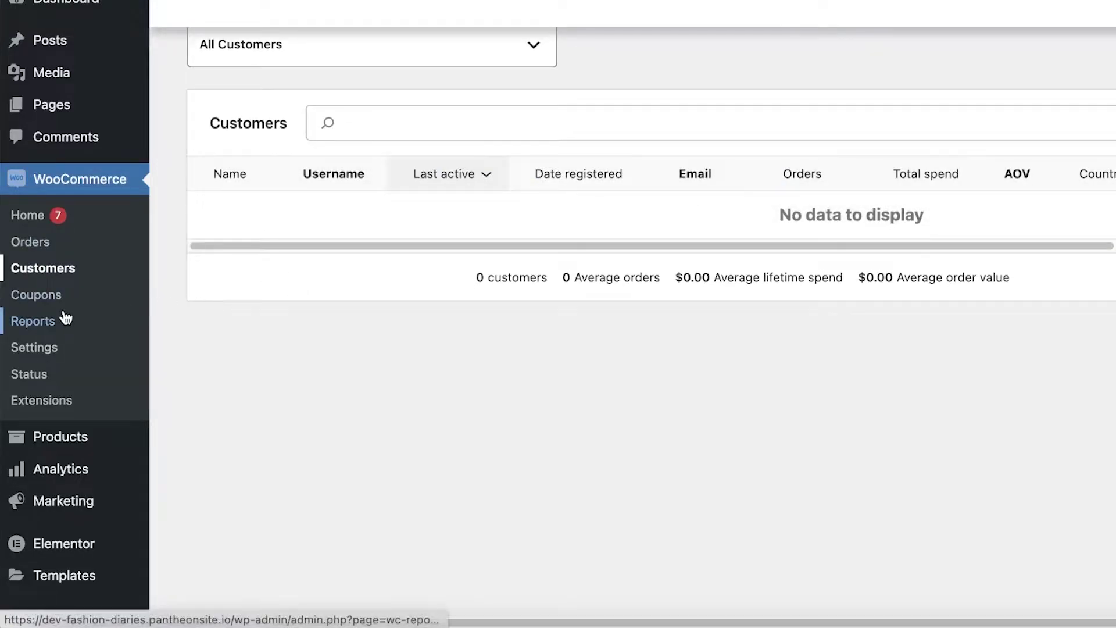
{"action": "left_click", "coordinate": [53, 347]}
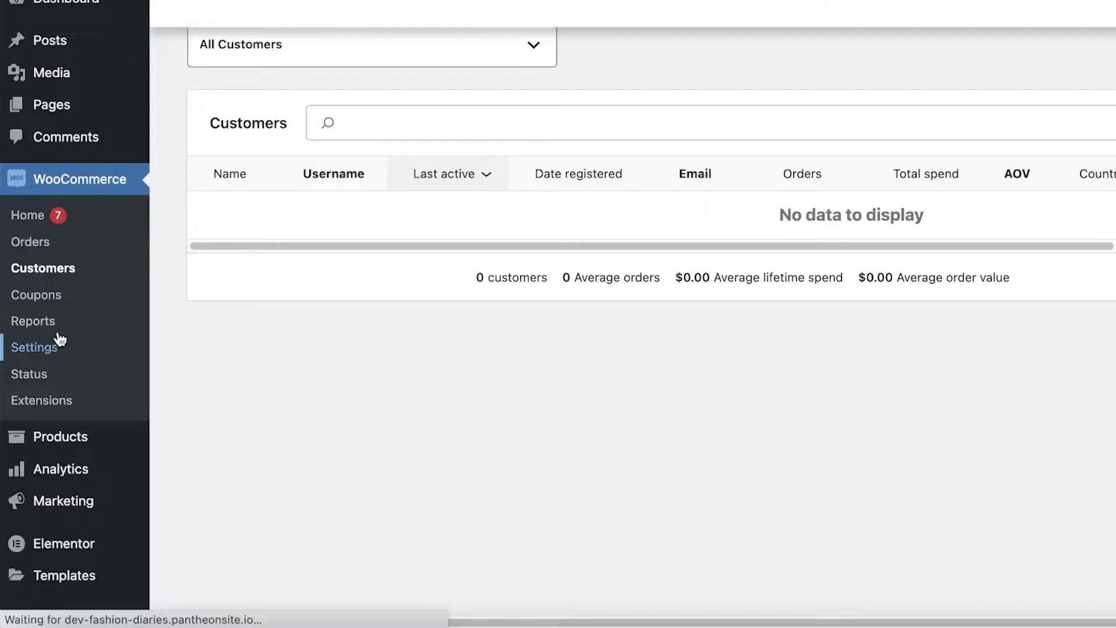
{"action": "scroll", "coordinate": [1048, 154], "scroll_direction": "down", "scroll_amount": 5}
{"action": "scroll", "coordinate": [948, 184], "scroll_direction": "up", "scroll_amount": 5}
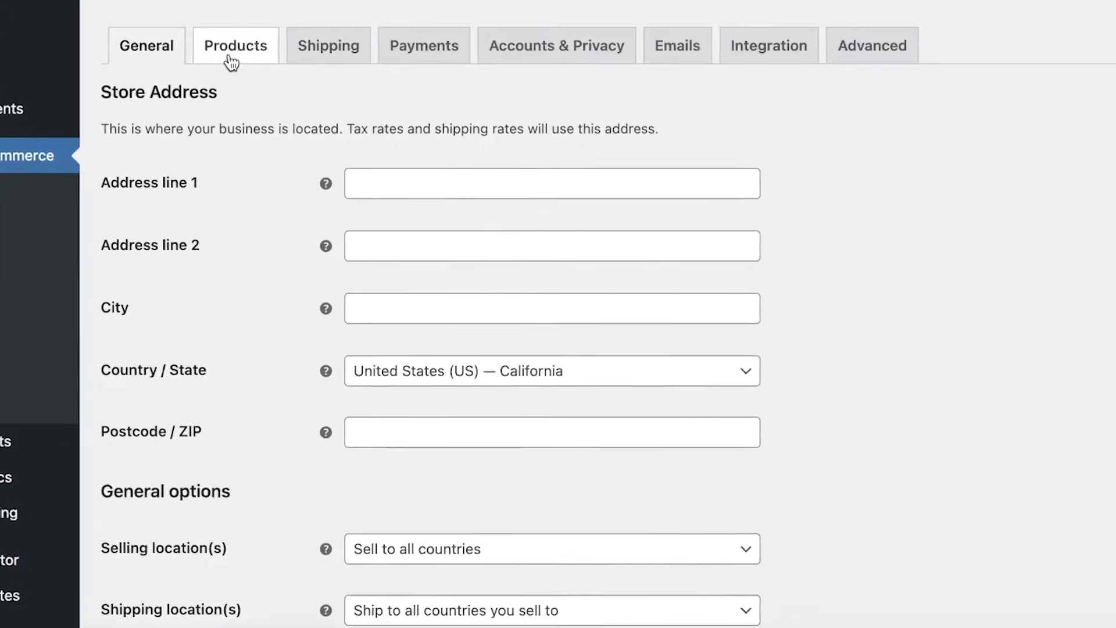
Under Accounts & Privacy, allow account creation on the My account page and save
{"action": "left_click", "coordinate": [420, 43]}
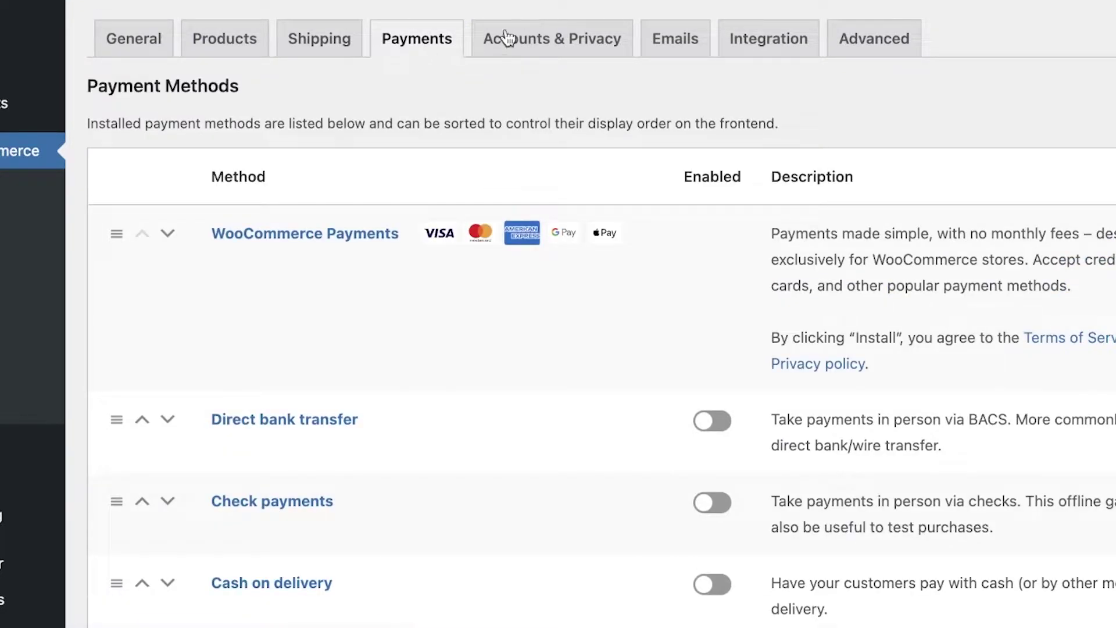
{"action": "left_click", "coordinate": [529, 36]}
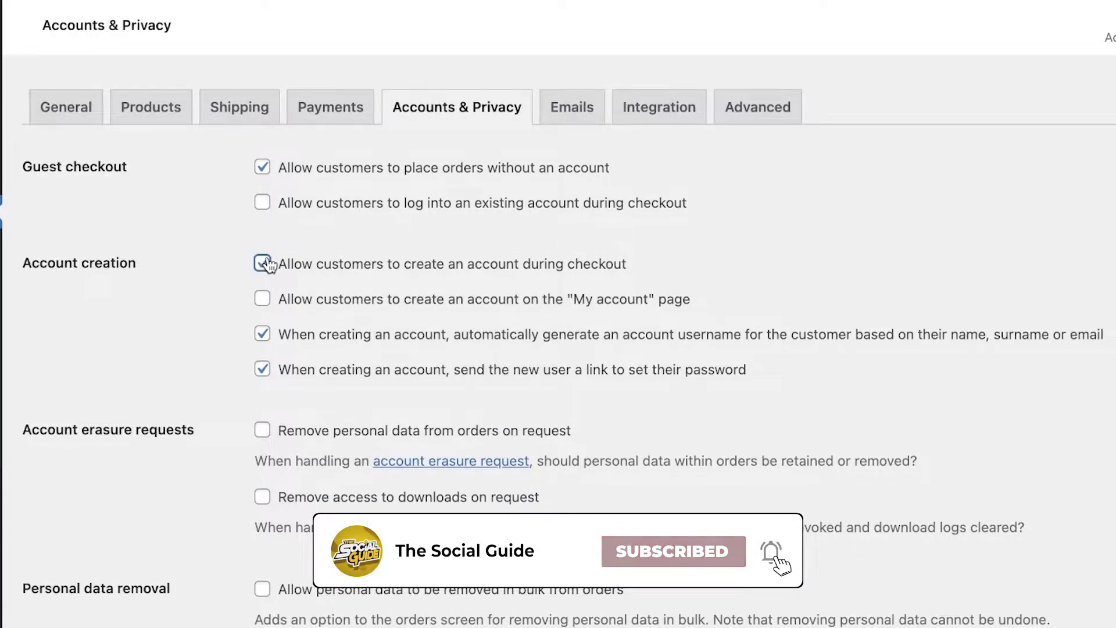
{"action": "scroll", "coordinate": [268, 265], "scroll_direction": "down", "scroll_amount": 9}
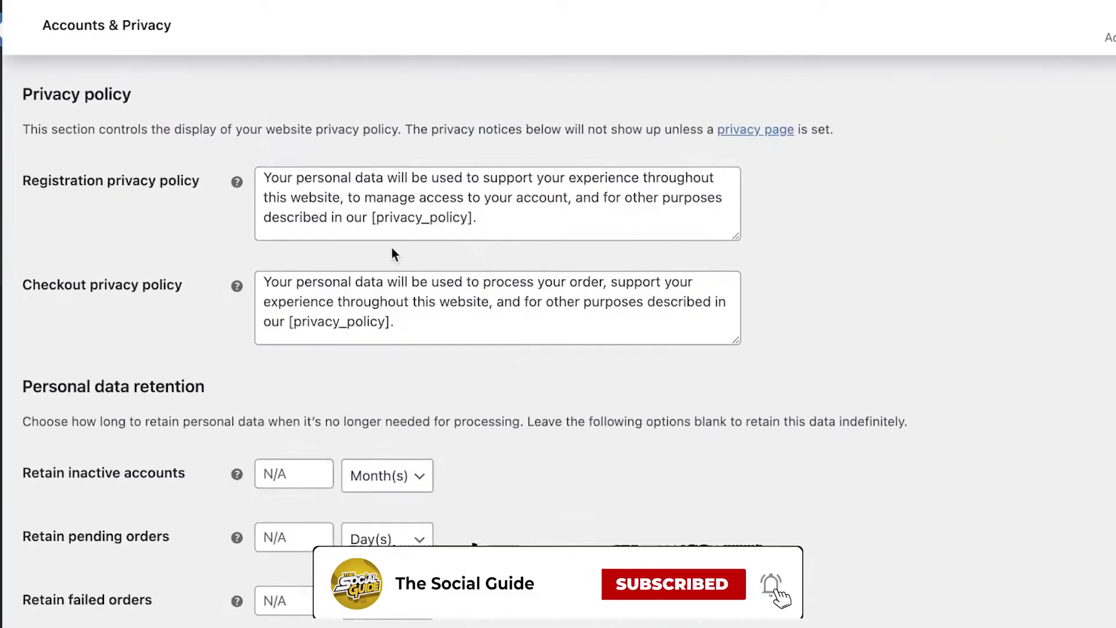
{"action": "scroll", "coordinate": [392, 247], "scroll_direction": "down", "scroll_amount": 4}
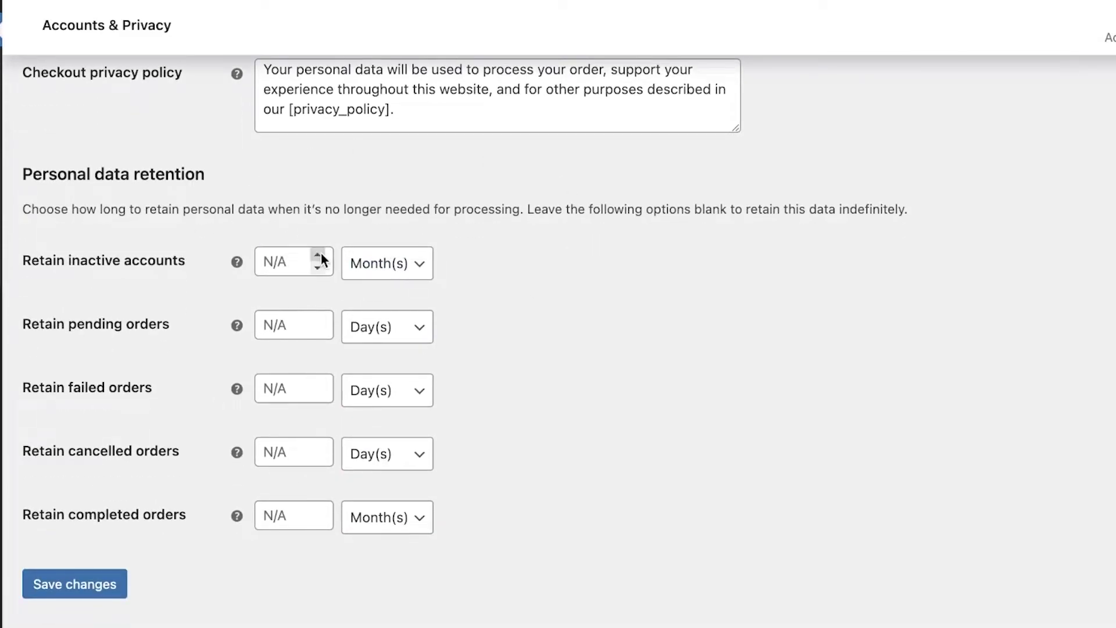
{"action": "scroll", "coordinate": [251, 432], "scroll_direction": "up", "scroll_amount": 12}
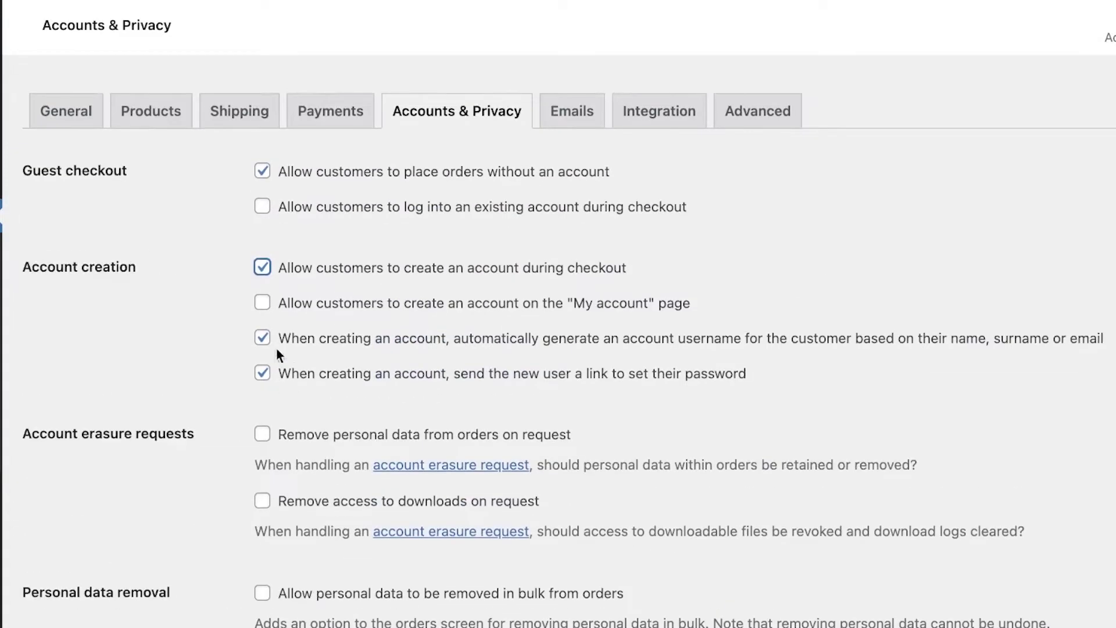
{"action": "left_click", "coordinate": [280, 312]}
{"action": "scroll", "coordinate": [236, 439], "scroll_direction": "down", "scroll_amount": 15}
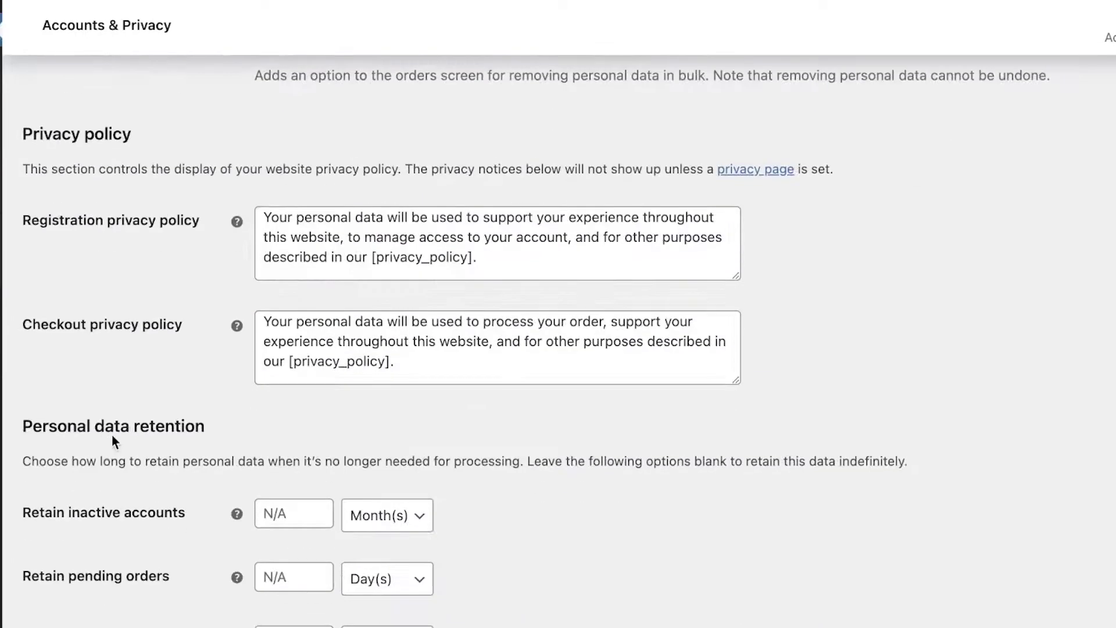
{"action": "left_click", "coordinate": [62, 587]}
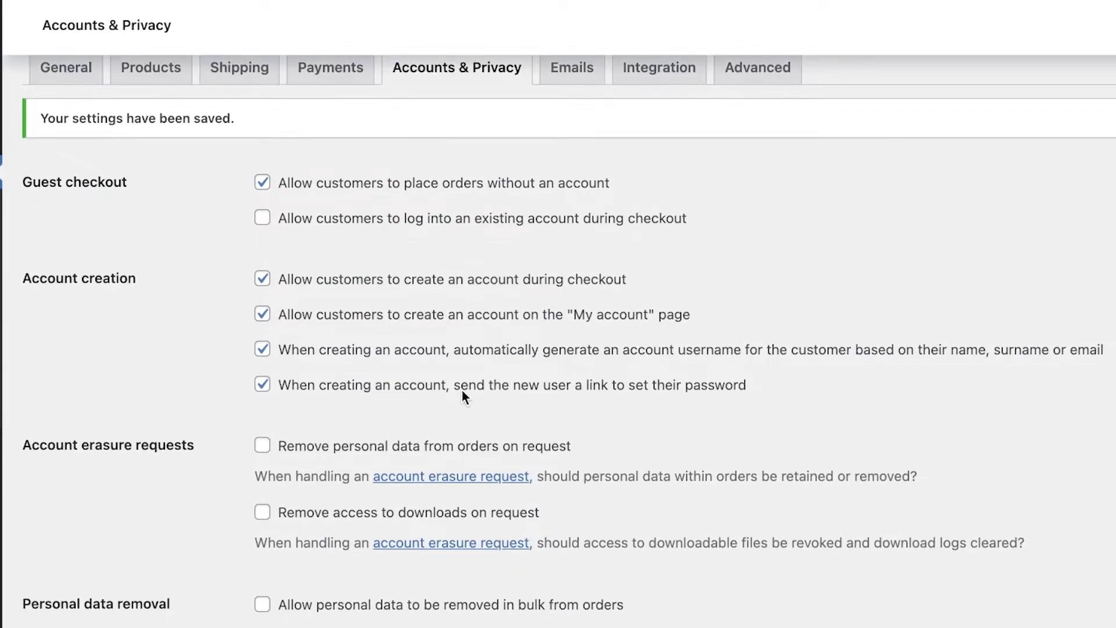
{"action": "scroll", "coordinate": [762, 443], "scroll_direction": "down", "scroll_amount": 6}
On the Advanced tab, check the Cart and My account page assignments
{"action": "scroll", "coordinate": [561, 388], "scroll_direction": "up", "scroll_amount": 6}
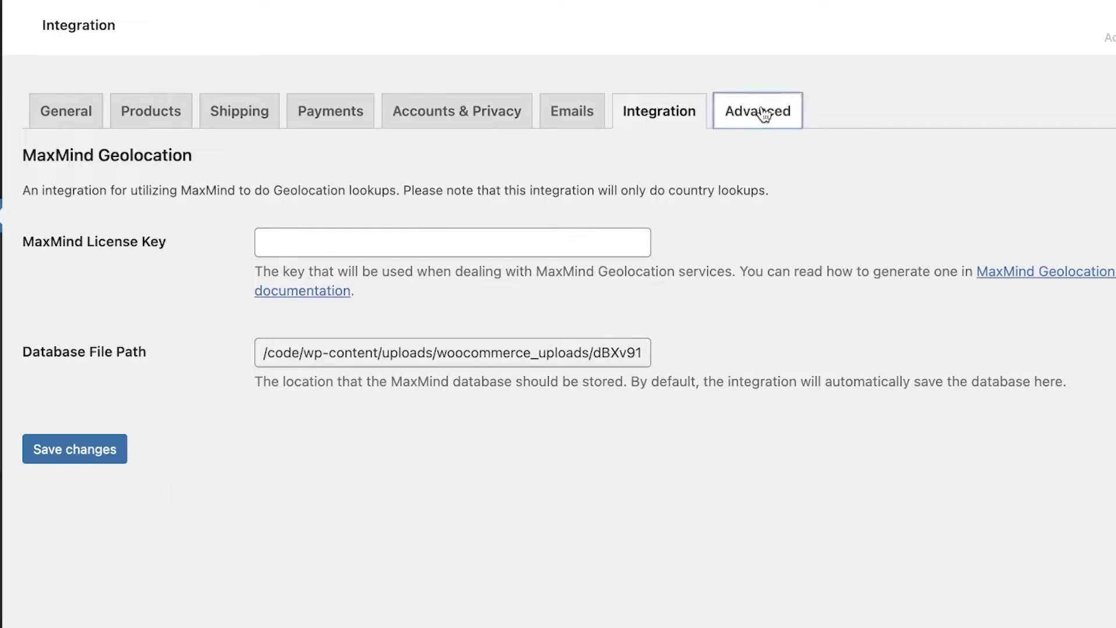
{"action": "scroll", "coordinate": [695, 211], "scroll_direction": "down", "scroll_amount": 3}
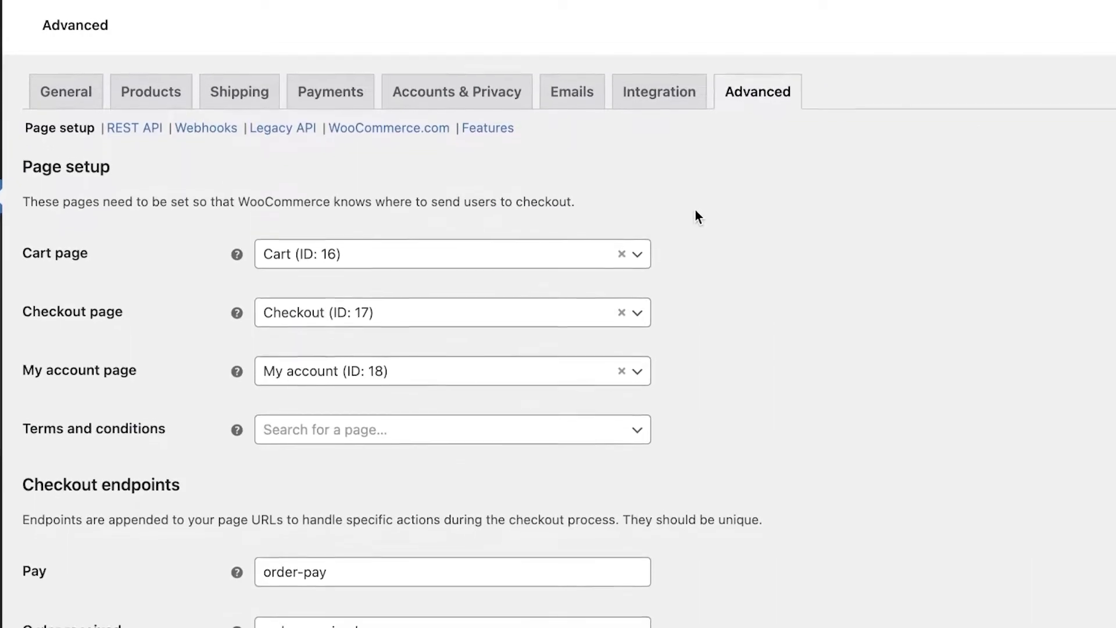
{"action": "left_click", "coordinate": [375, 195]}
{"action": "left_click", "coordinate": [761, 178]}
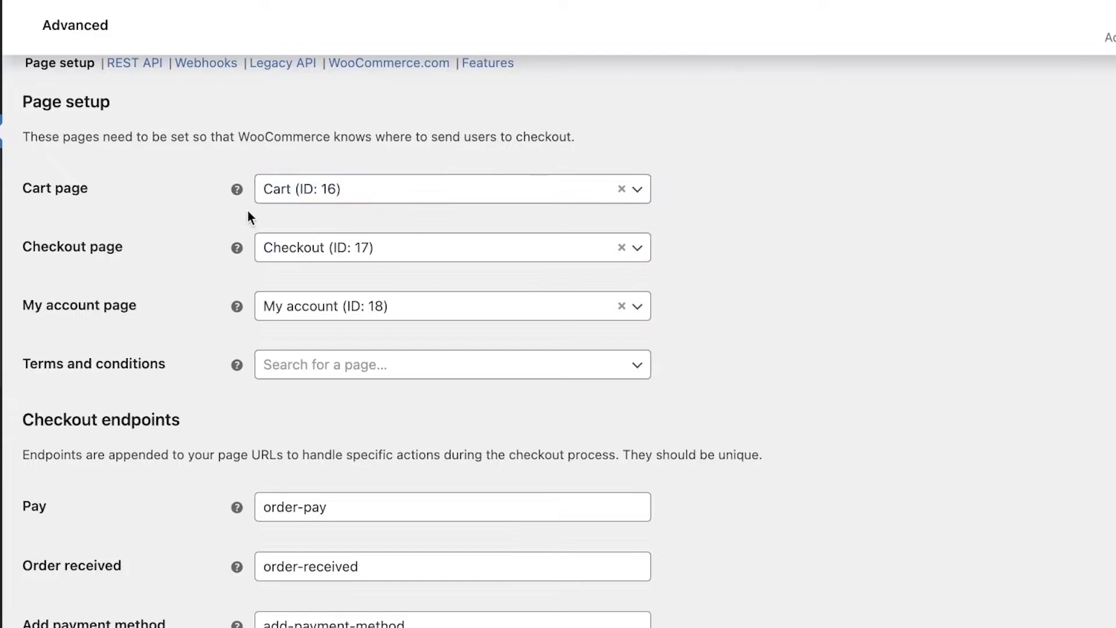
{"action": "left_click", "coordinate": [370, 308]}
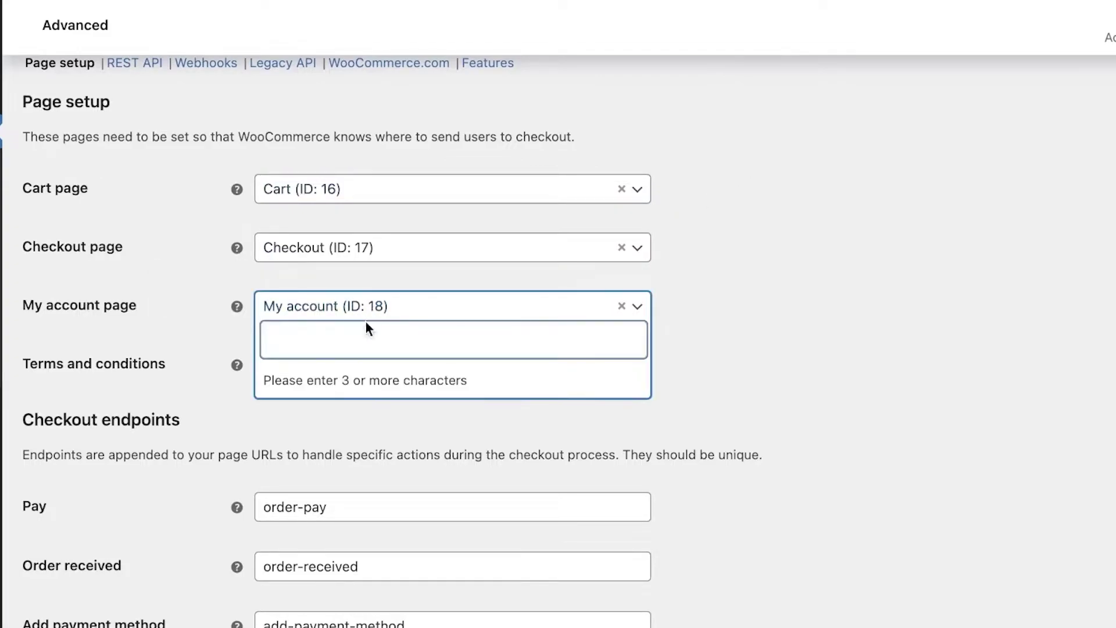
Review the Account endpoints, then head to the live site's Shop page
{"action": "scroll", "coordinate": [134, 80], "scroll_direction": "up", "scroll_amount": 1}
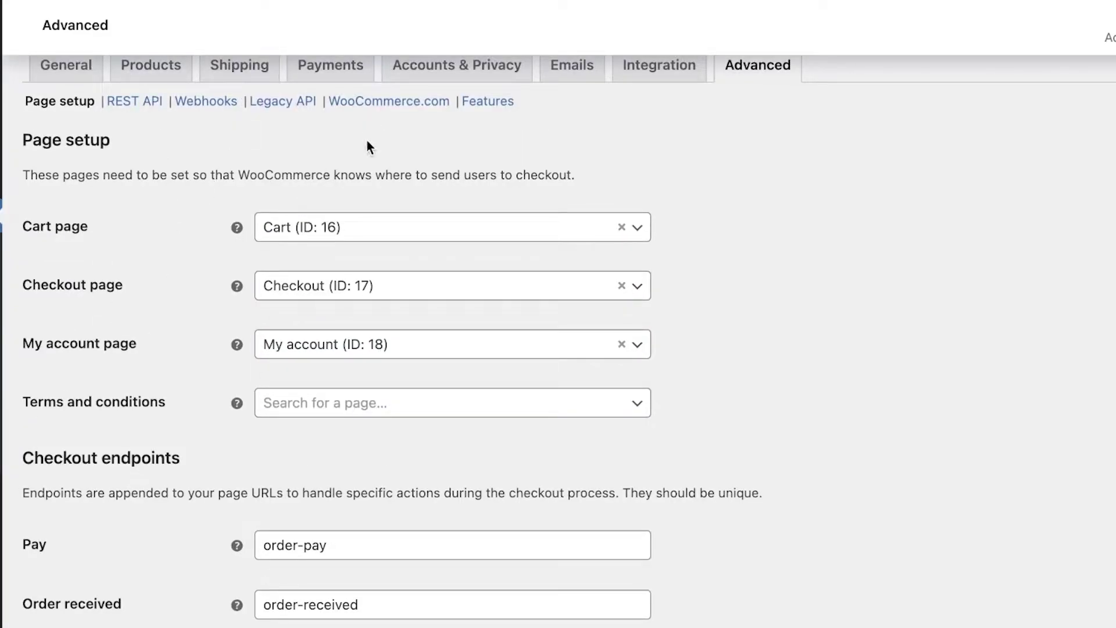
{"action": "scroll", "coordinate": [250, 311], "scroll_direction": "down", "scroll_amount": 15}
{"action": "scroll", "coordinate": [133, 192], "scroll_direction": "up", "scroll_amount": 1}
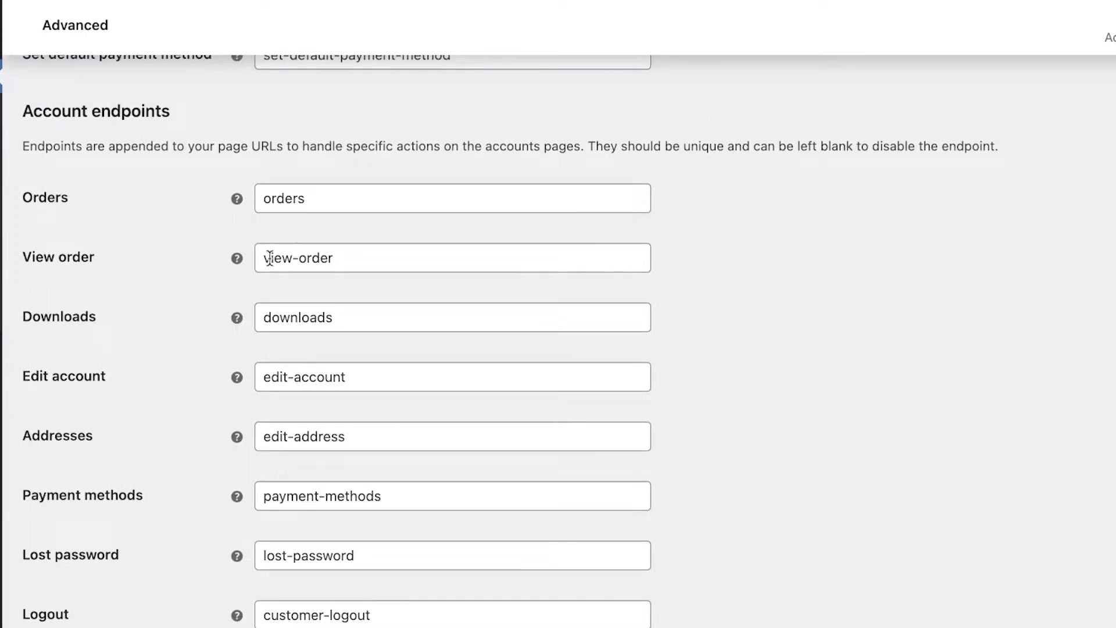
{"action": "scroll", "coordinate": [141, 465], "scroll_direction": "down", "scroll_amount": 2}
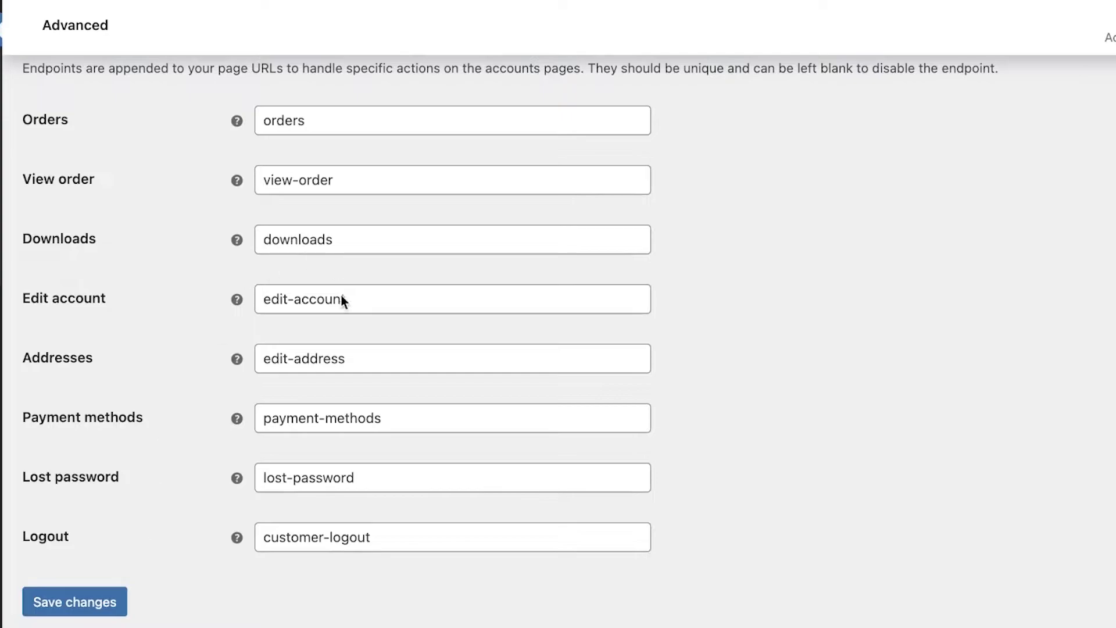
{"action": "scroll", "coordinate": [172, 327], "scroll_direction": "up", "scroll_amount": 6}
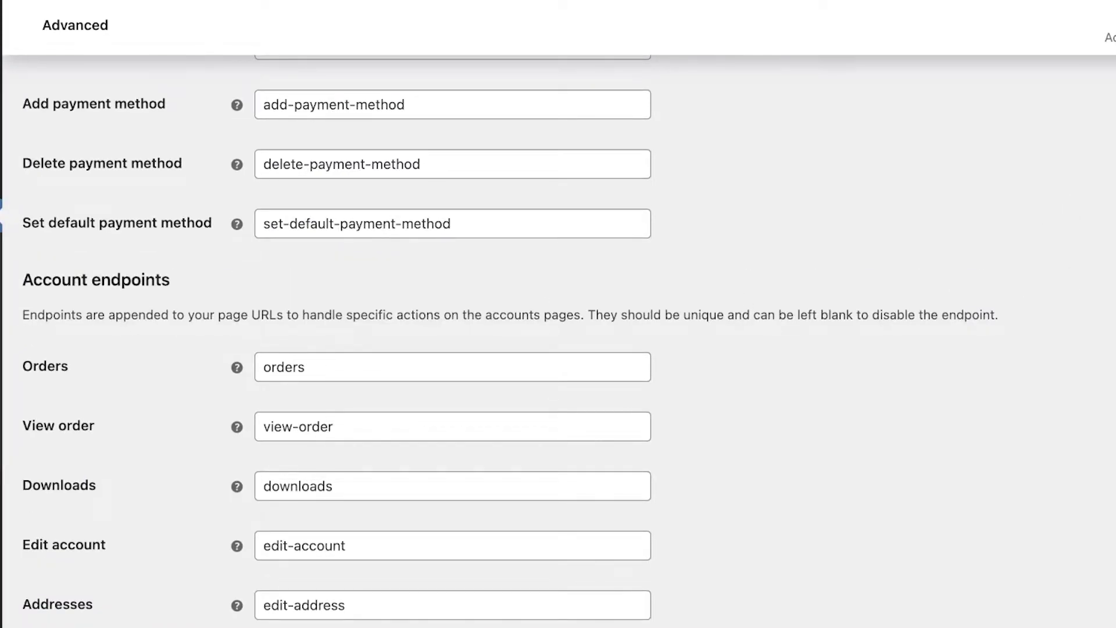
{"action": "scroll", "coordinate": [72, 256], "scroll_direction": "up", "scroll_amount": 4}
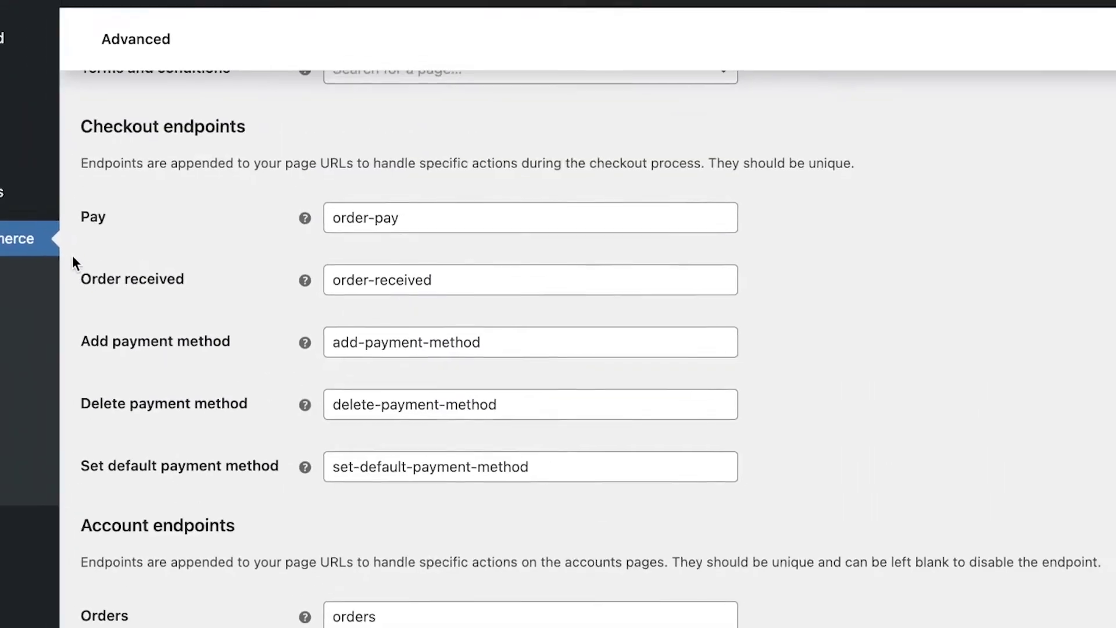
{"action": "mouse_move", "coordinate": [37, 19]}
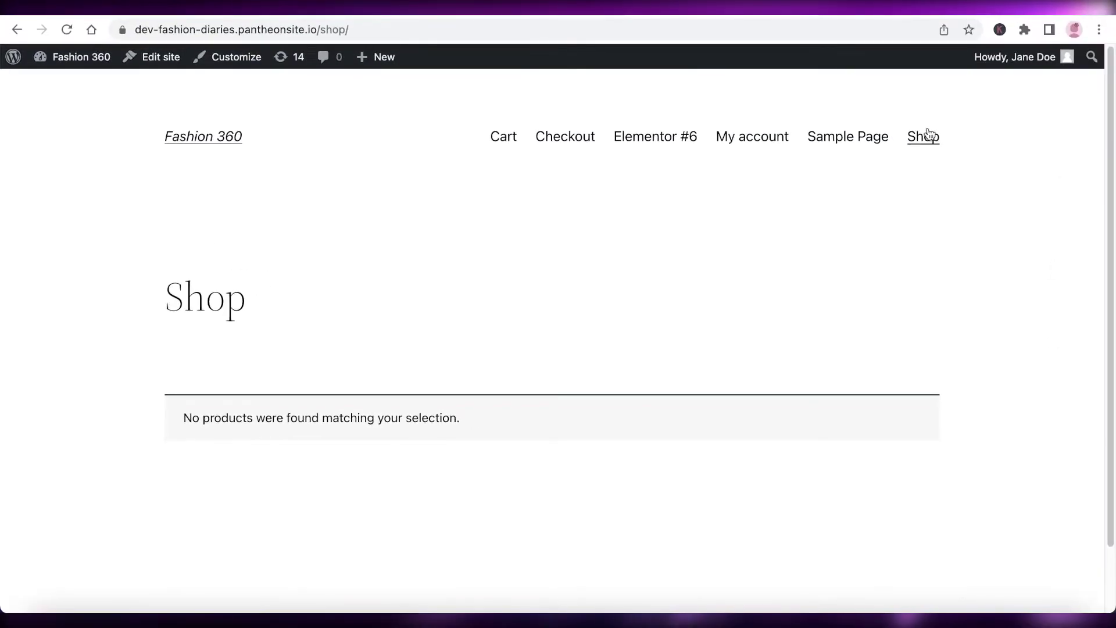
Open My account from the Shop header menu and look through the customer dashboard
{"action": "scroll", "coordinate": [417, 297], "scroll_direction": "down", "scroll_amount": 2}
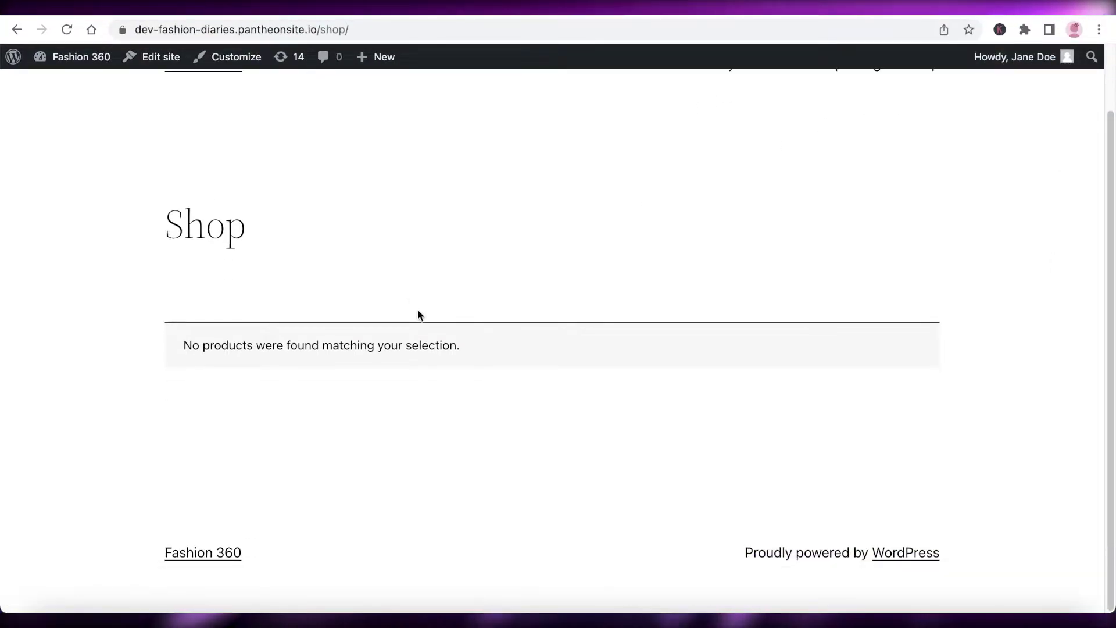
{"action": "scroll", "coordinate": [637, 316], "scroll_direction": "up", "scroll_amount": 1}
{"action": "left_click", "coordinate": [755, 112]}
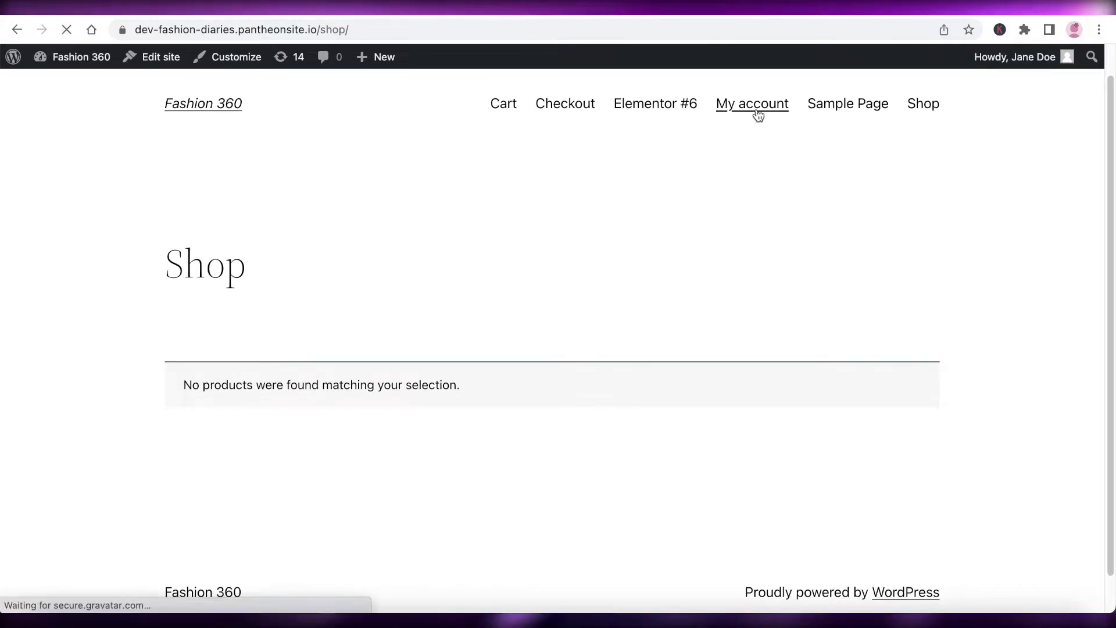
{"action": "scroll", "coordinate": [615, 232], "scroll_direction": "down", "scroll_amount": 5}
{"action": "scroll", "coordinate": [615, 232], "scroll_direction": "up", "scroll_amount": 3}
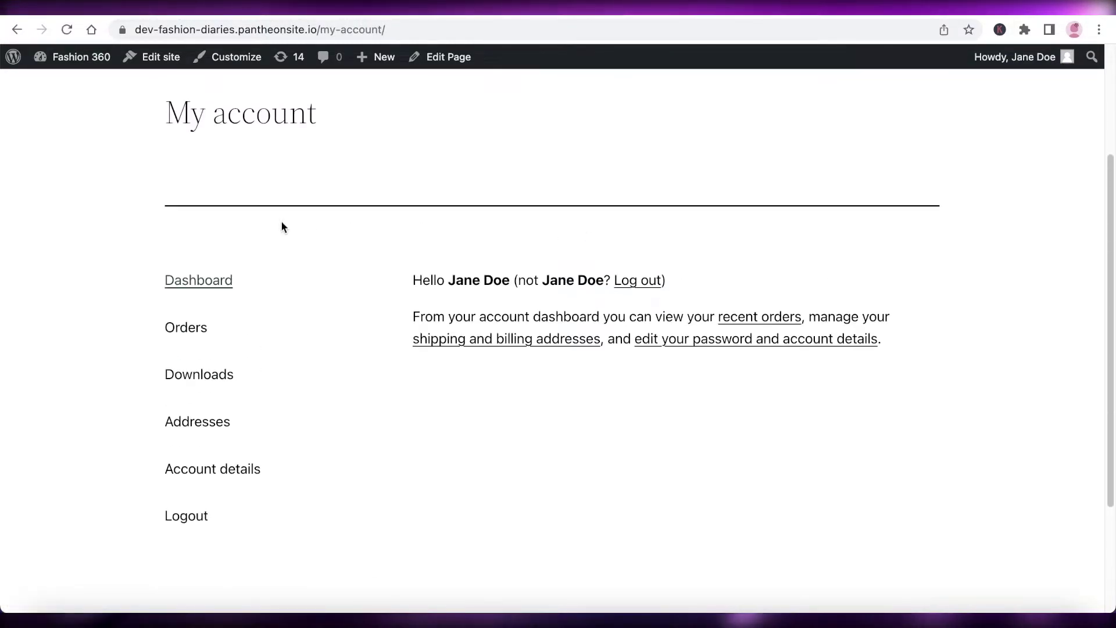
{"action": "scroll", "coordinate": [648, 373], "scroll_direction": "down", "scroll_amount": 1}
{"action": "scroll", "coordinate": [404, 262], "scroll_direction": "up", "scroll_amount": 3}
{"action": "scroll", "coordinate": [302, 252], "scroll_direction": "down", "scroll_amount": 5}
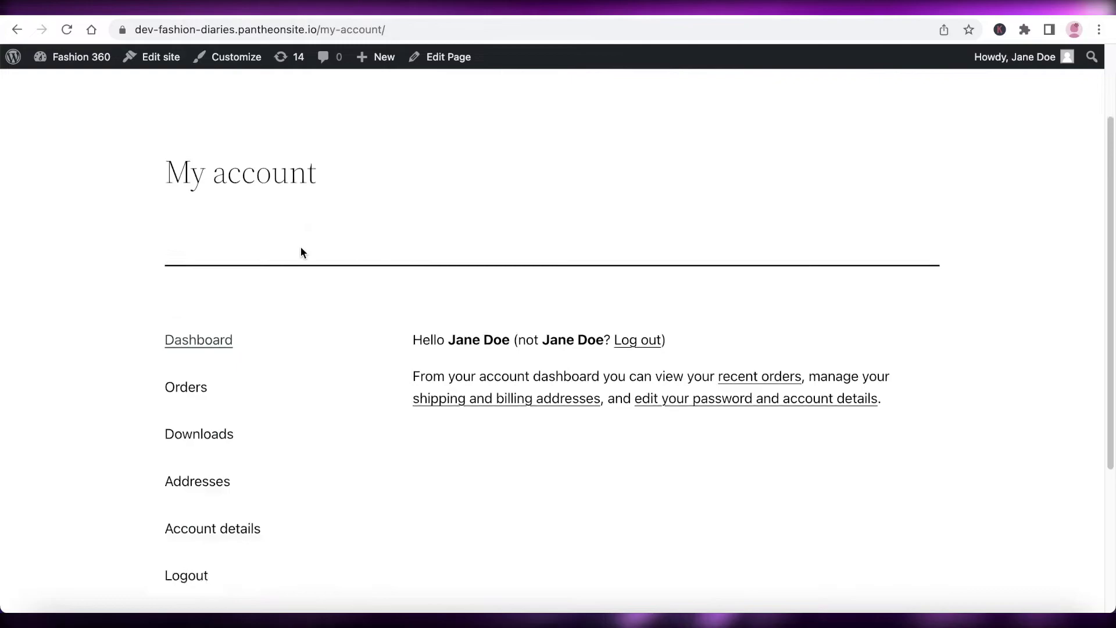
{"action": "scroll", "coordinate": [204, 297], "scroll_direction": "up", "scroll_amount": 4}
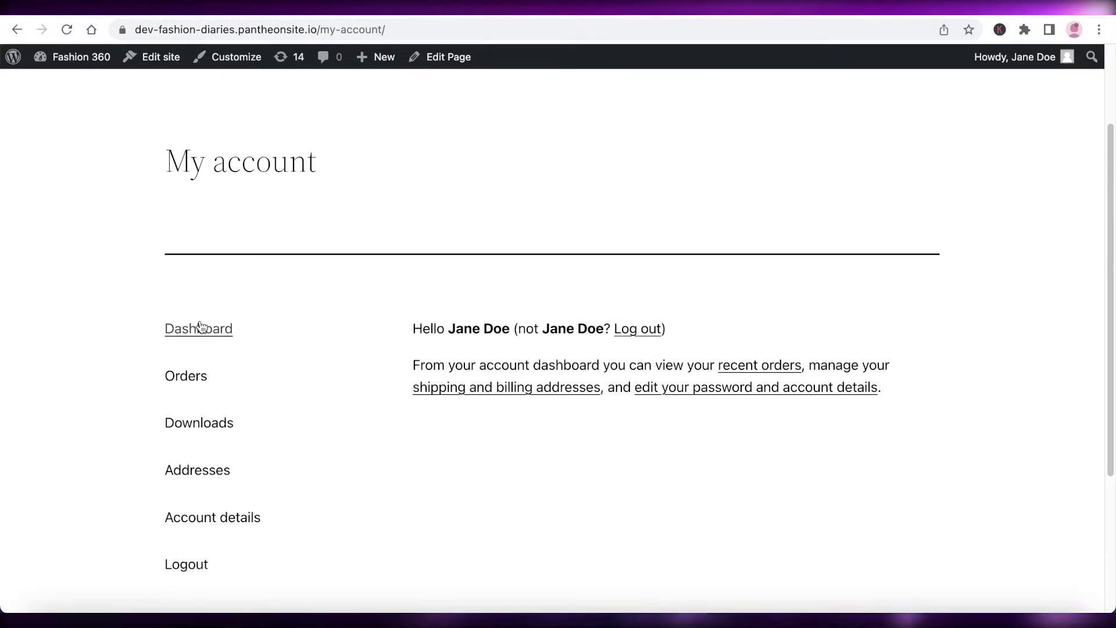
{"action": "scroll", "coordinate": [297, 174], "scroll_direction": "up", "scroll_amount": 2}
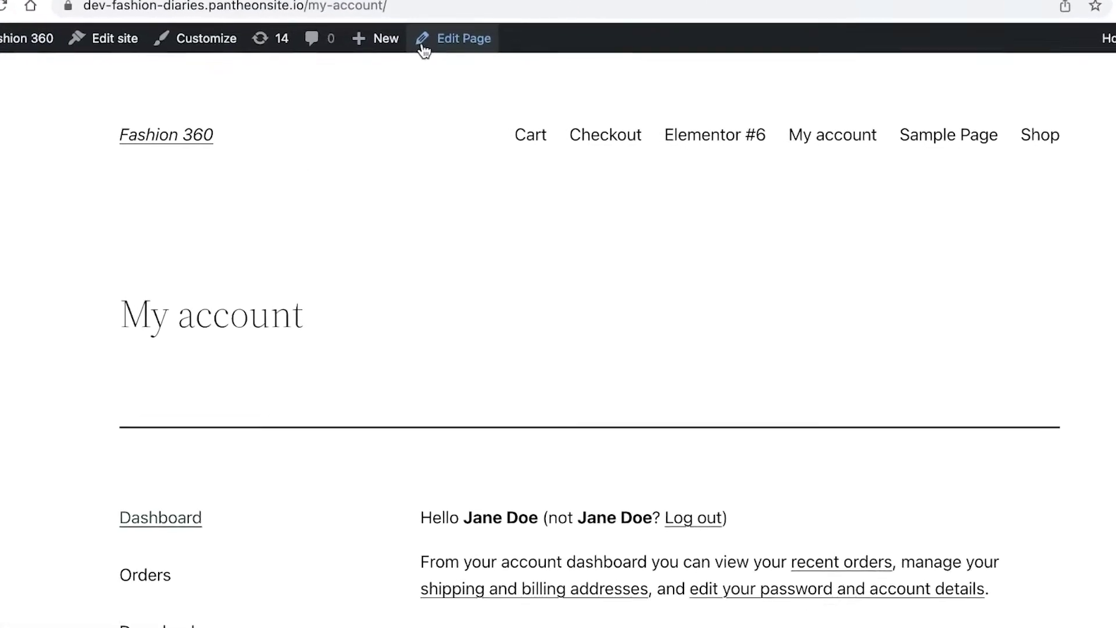
{"action": "mouse_move", "coordinate": [368, 61]}
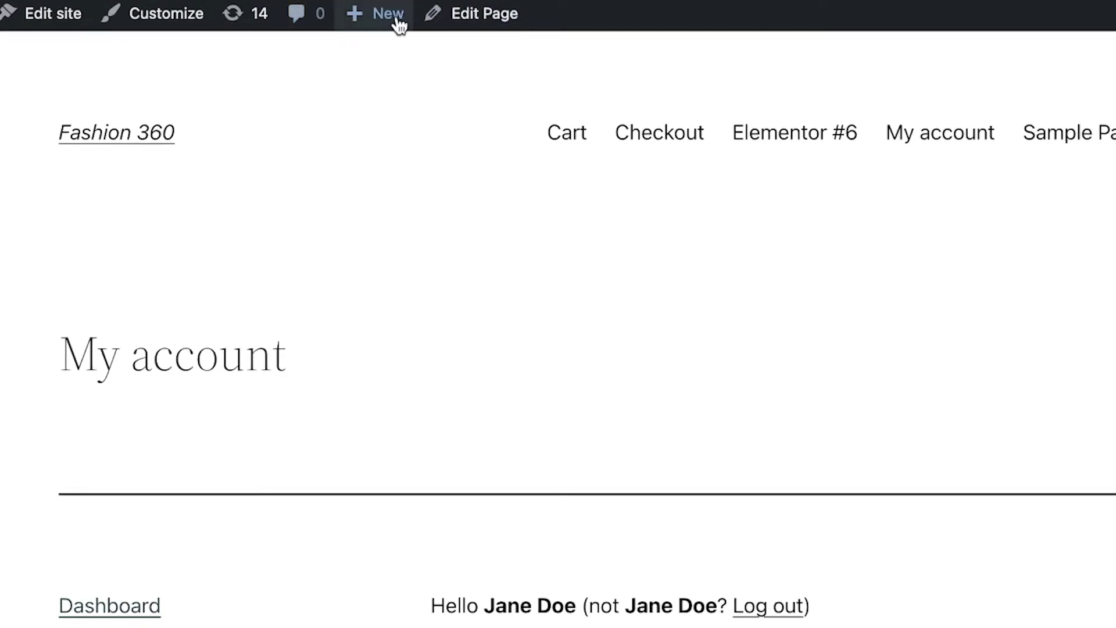
{"action": "mouse_move", "coordinate": [372, 13]}
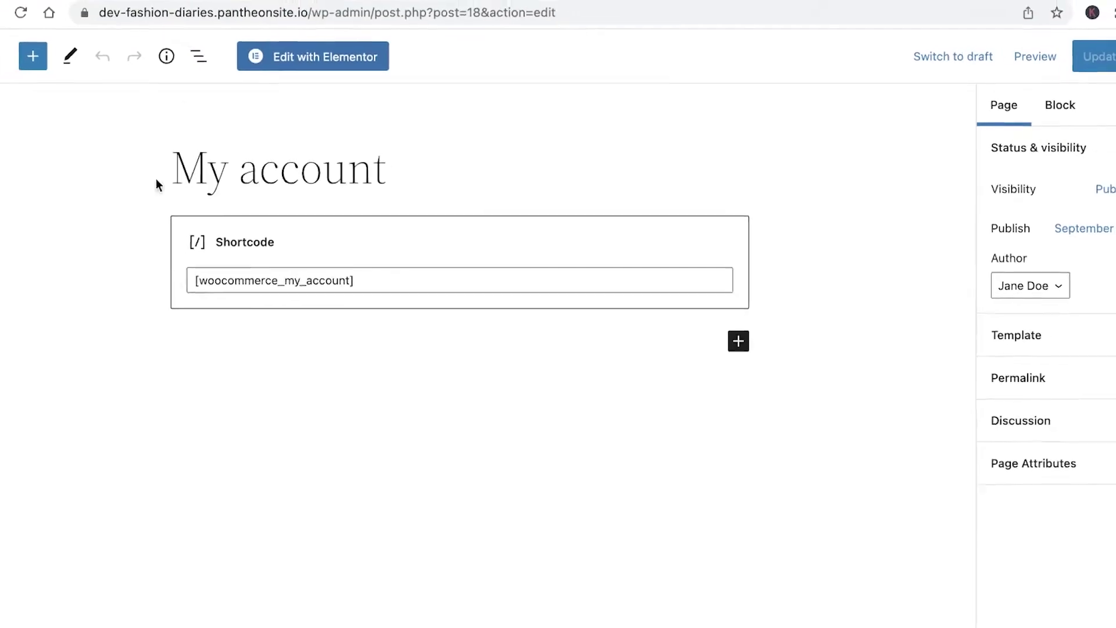
Select the [woocommerce_my_account] shortcode block and inspect its page and block settings
{"action": "left_click", "coordinate": [710, 238]}
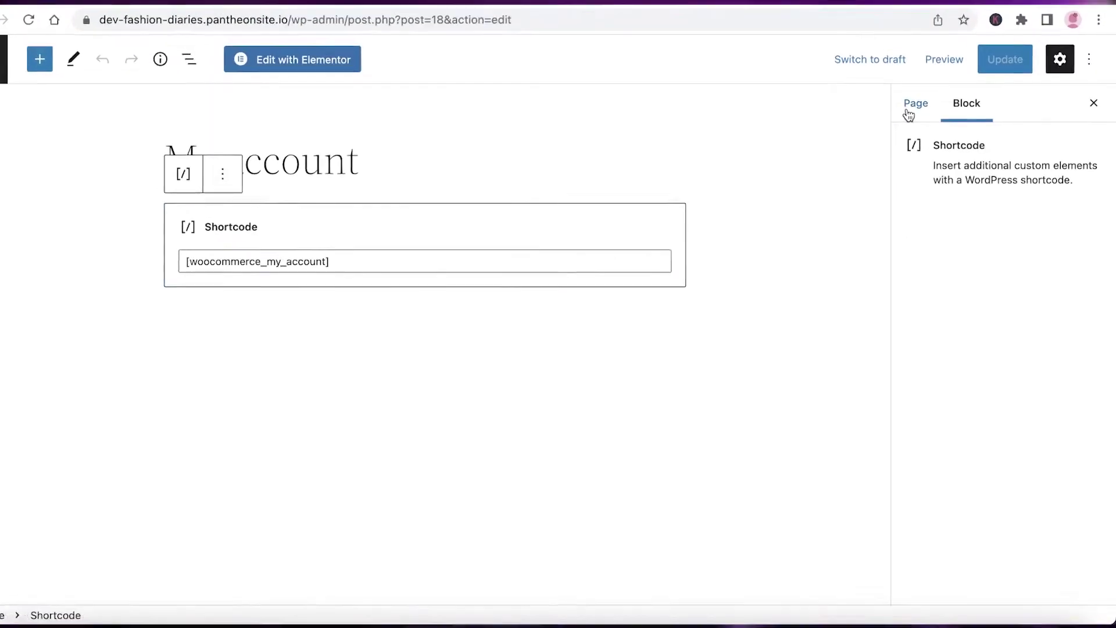
{"action": "left_click", "coordinate": [923, 110]}
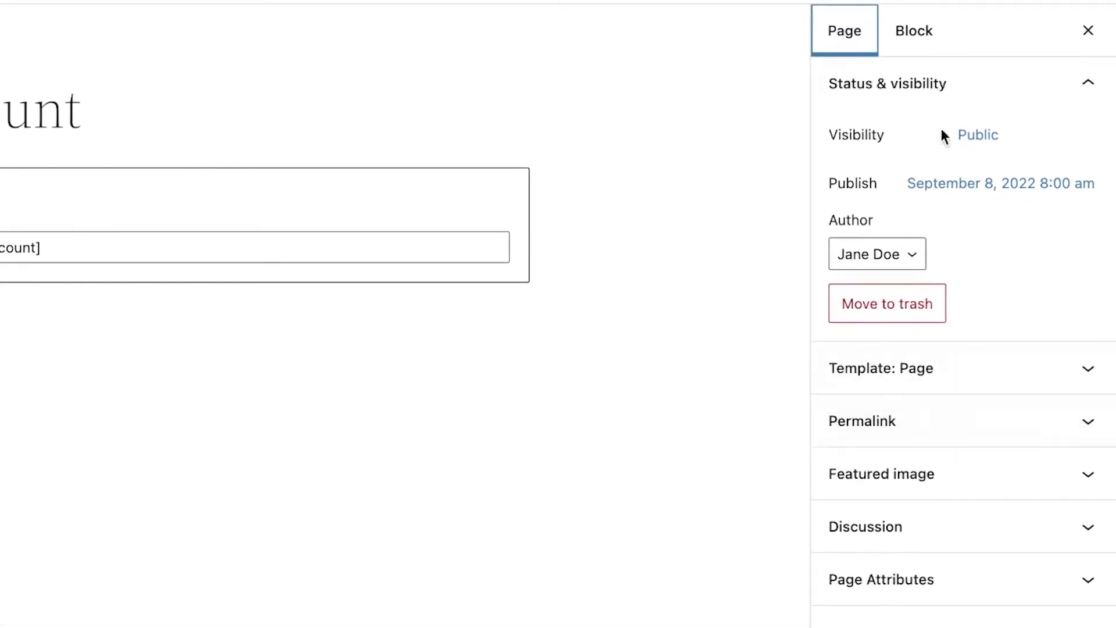
{"action": "left_click", "coordinate": [915, 30]}
{"action": "left_click", "coordinate": [239, 253]}
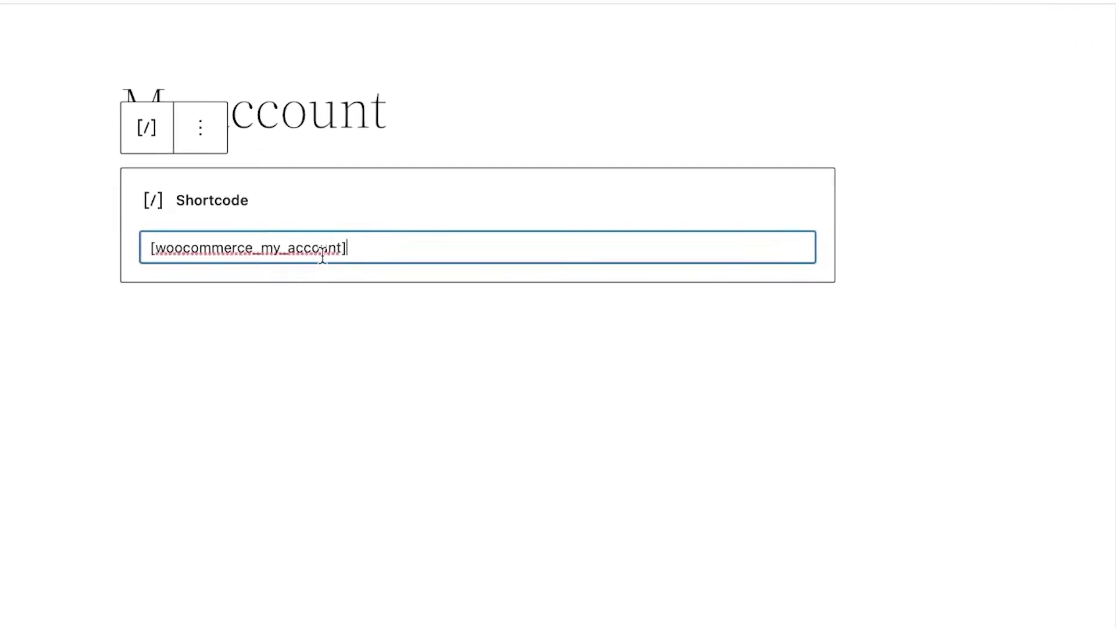
{"action": "left_click", "coordinate": [0, 0]}
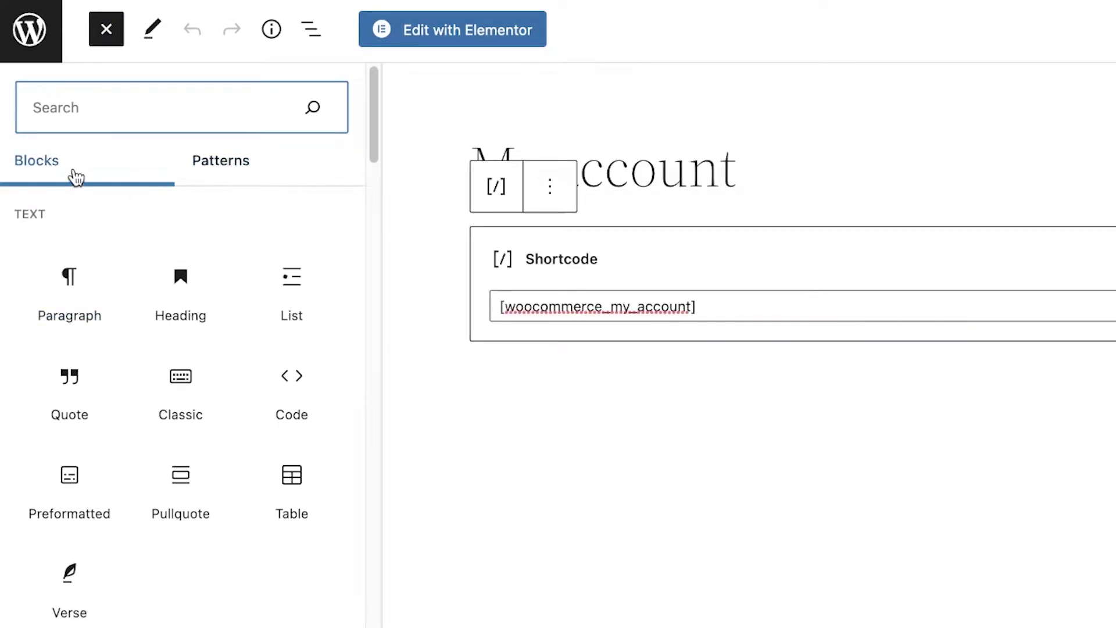
Insert a Heading block reading 'My Orders' above the account shortcode
{"action": "scroll", "coordinate": [125, 604], "scroll_direction": "down", "scroll_amount": 2}
{"action": "scroll", "coordinate": [124, 603], "scroll_direction": "up", "scroll_amount": 2}
{"action": "left_click_drag", "start_coordinate": [157, 290], "coordinate": [615, 255]}
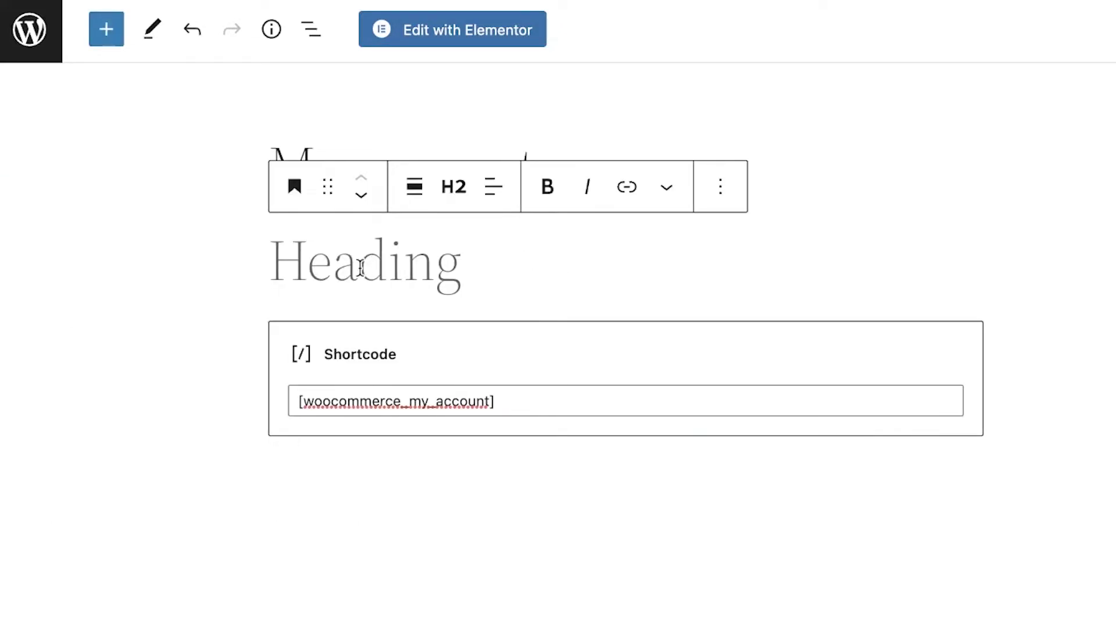
{"action": "type", "text": "My Orders"}
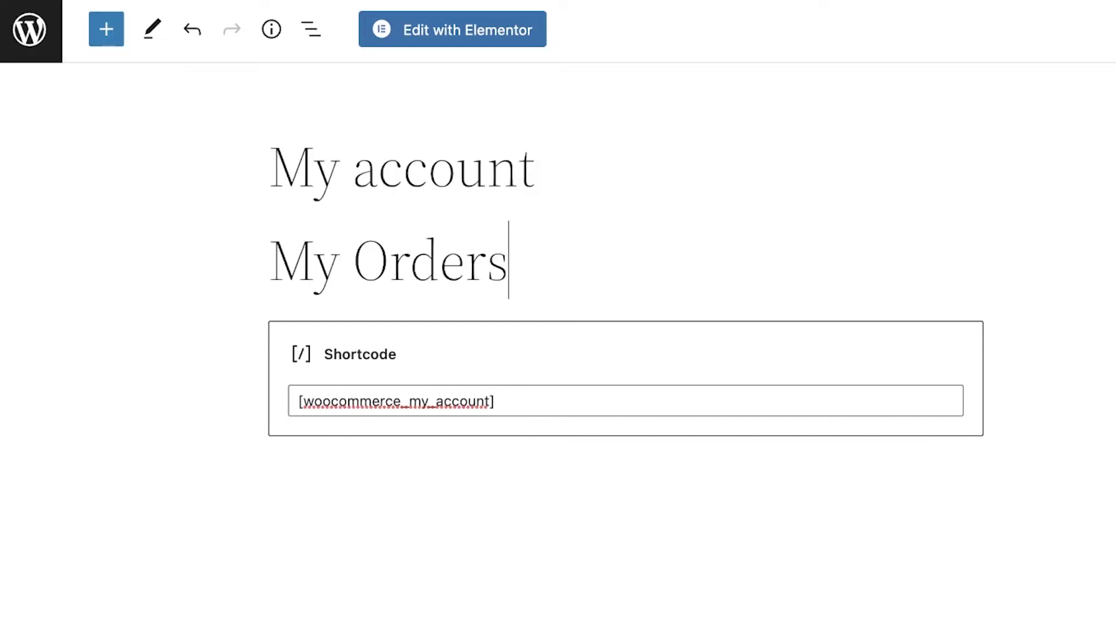
{"action": "left_click", "coordinate": [479, 420]}
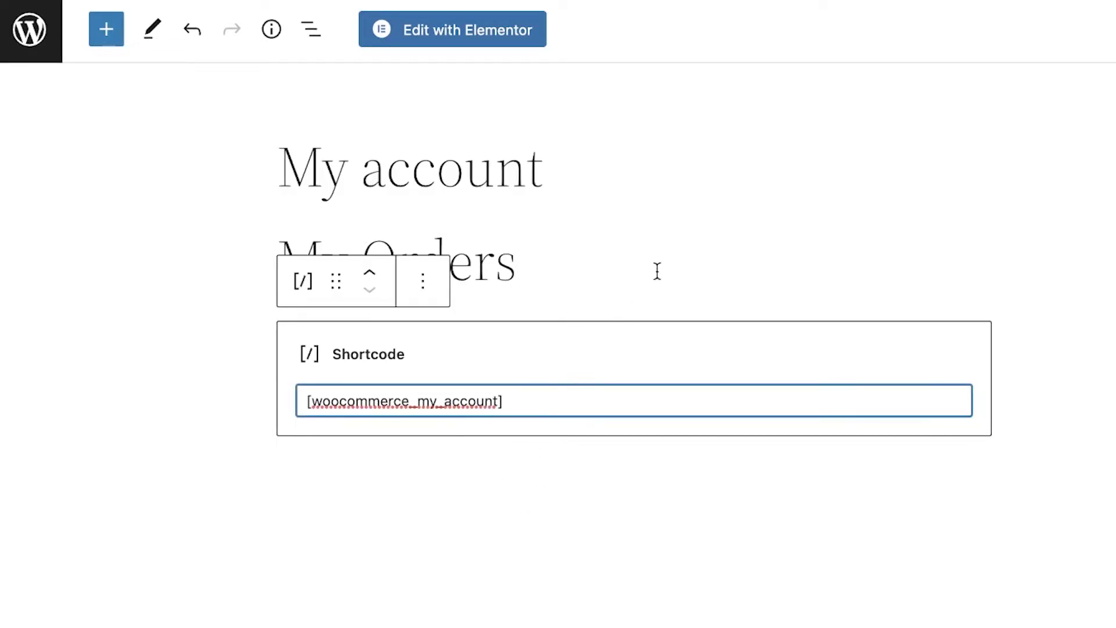
{"action": "left_click", "coordinate": [491, 281]}
{"action": "left_click", "coordinate": [116, 219]}
Browse the block inserter, then update the page and open it in Elementor
{"action": "left_click", "coordinate": [105, 29]}
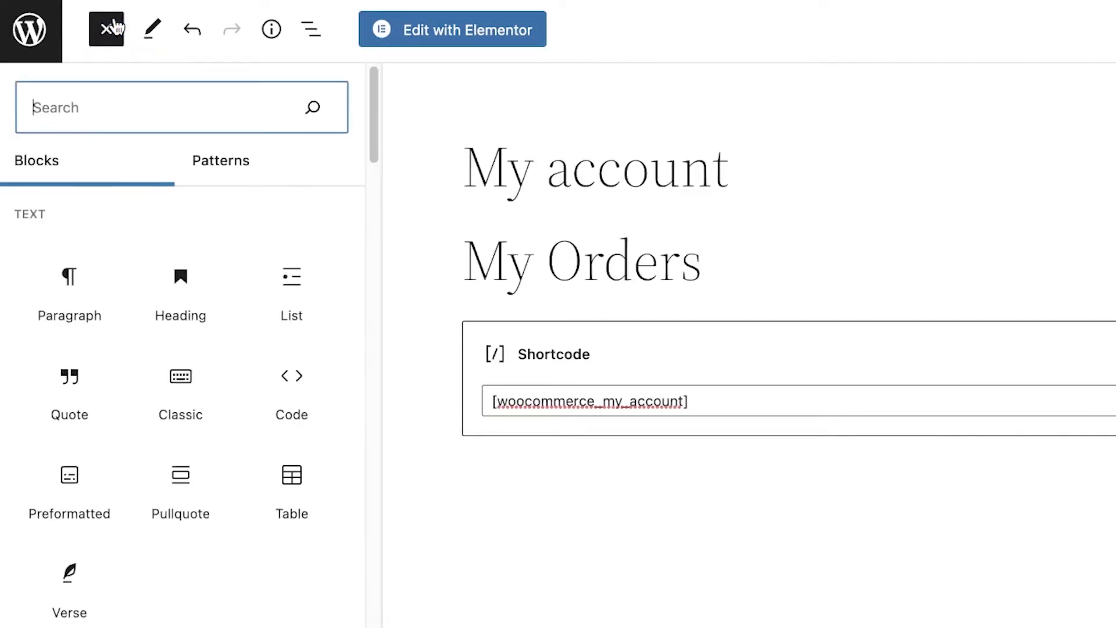
{"action": "scroll", "coordinate": [72, 587], "scroll_direction": "down", "scroll_amount": 10}
{"action": "mouse_move", "coordinate": [23, 399]}
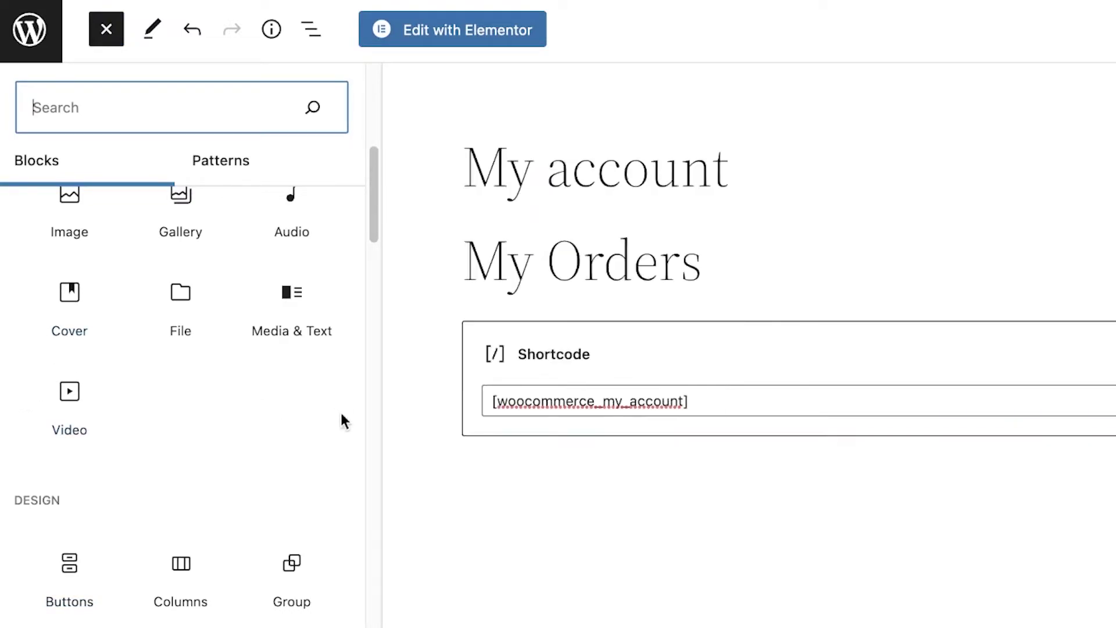
{"action": "scroll", "coordinate": [233, 331], "scroll_direction": "down", "scroll_amount": 5}
{"action": "mouse_move", "coordinate": [253, 288]}
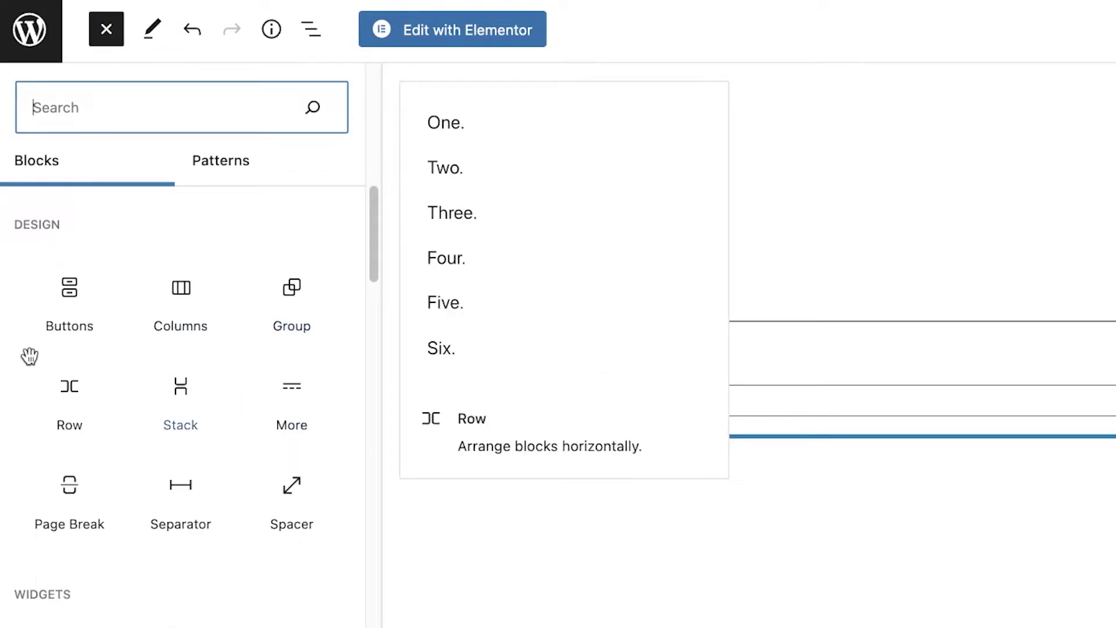
{"action": "left_click", "coordinate": [751, 562]}
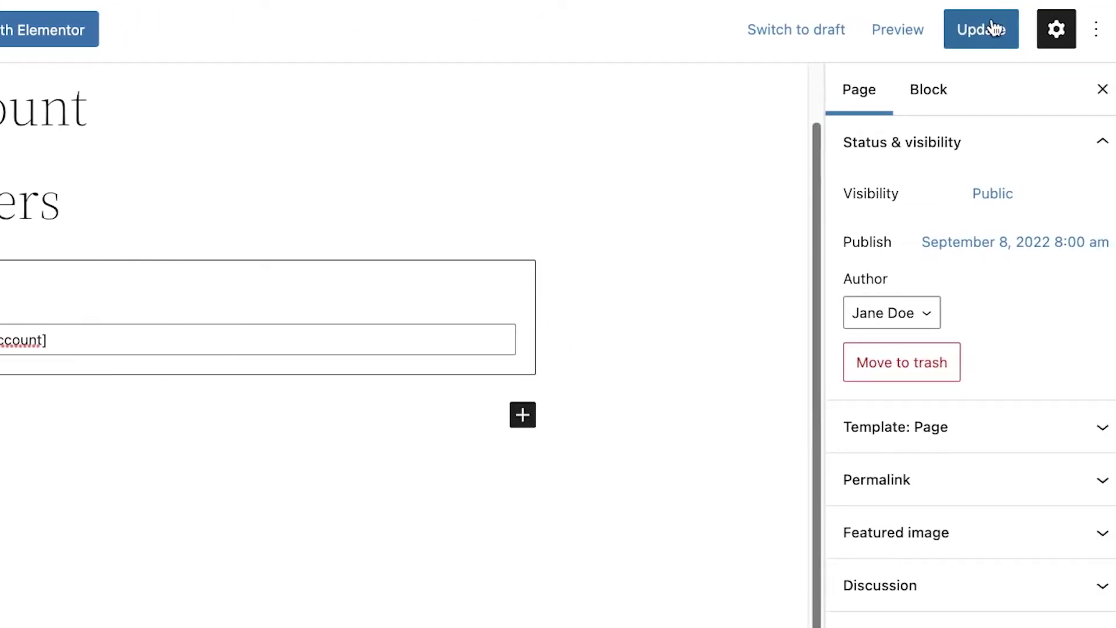
{"action": "left_click", "coordinate": [982, 35]}
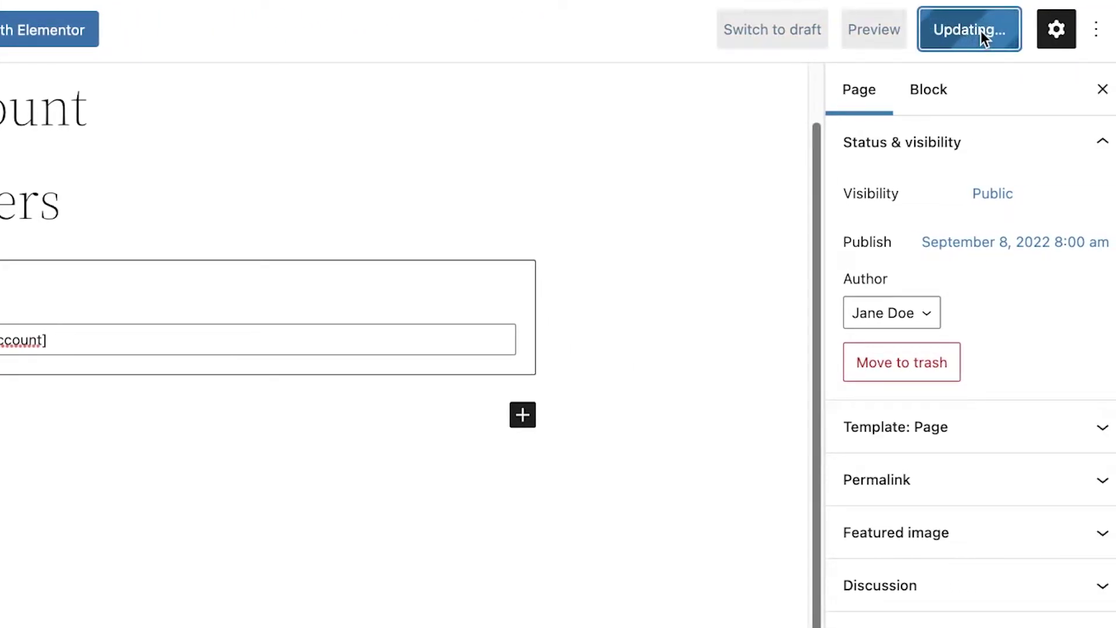
{"action": "left_click", "coordinate": [66, 42]}
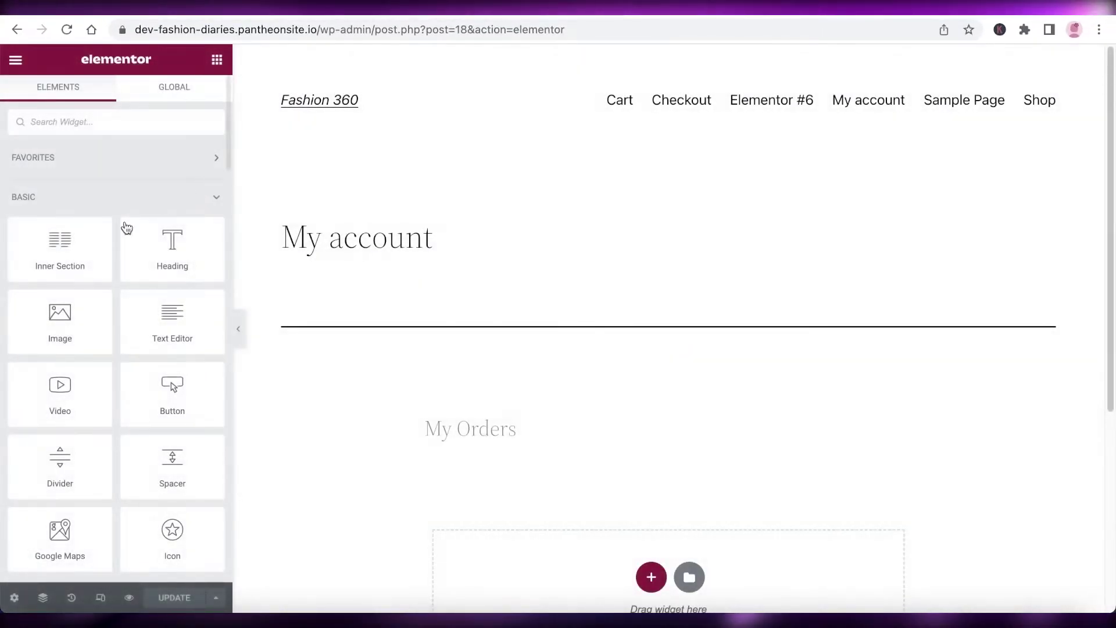
Scroll through Elementor's Elements panel to review the available widgets
{"action": "scroll", "coordinate": [127, 226], "scroll_direction": "down", "scroll_amount": 10}
{"action": "scroll", "coordinate": [145, 304], "scroll_direction": "down", "scroll_amount": 10}
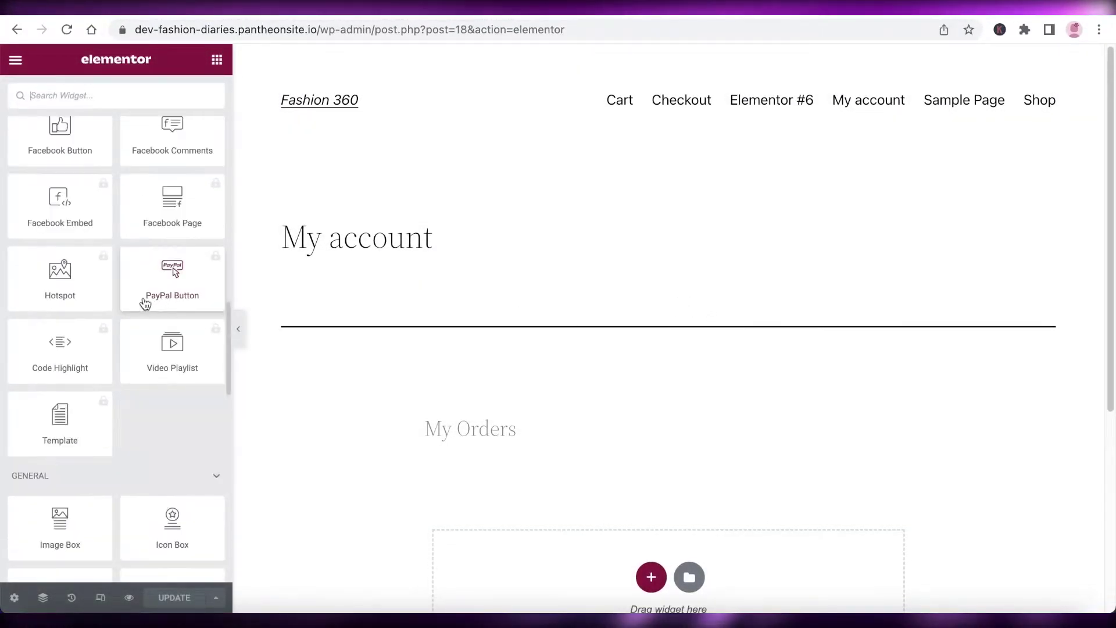
{"action": "scroll", "coordinate": [145, 303], "scroll_direction": "down", "scroll_amount": 8}
{"action": "scroll", "coordinate": [122, 398], "scroll_direction": "up", "scroll_amount": 8}
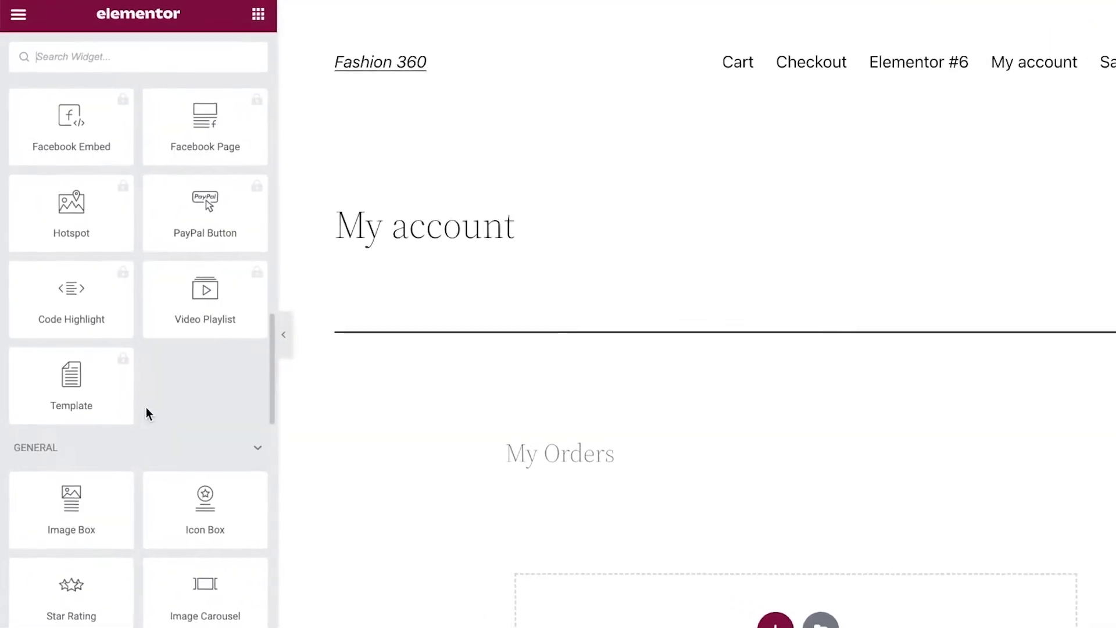
{"action": "scroll", "coordinate": [146, 408], "scroll_direction": "up", "scroll_amount": 2}
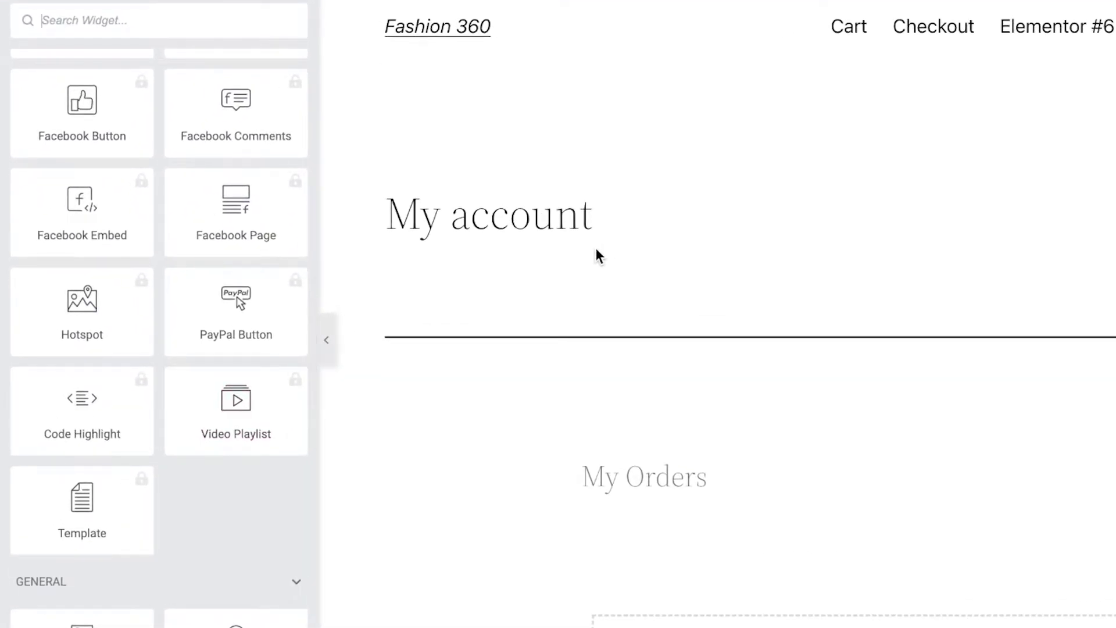
{"action": "scroll", "coordinate": [18, 352], "scroll_direction": "up", "scroll_amount": 18}
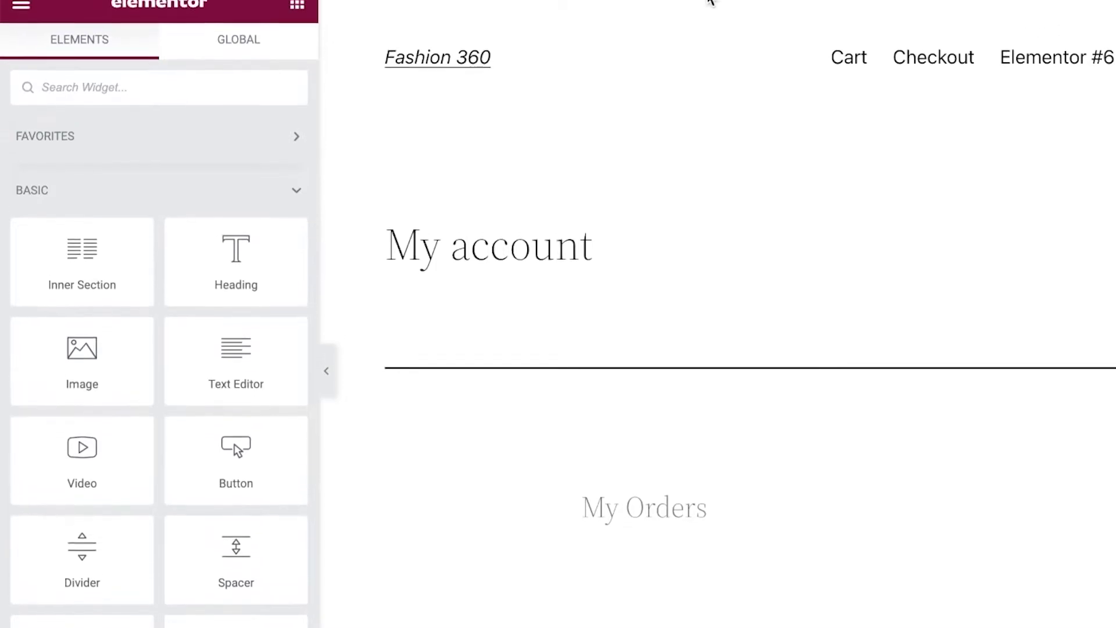
Return through the browser's back history to an earlier WooCommerce admin page and scroll it
{"action": "right_click", "coordinate": [19, 17]}
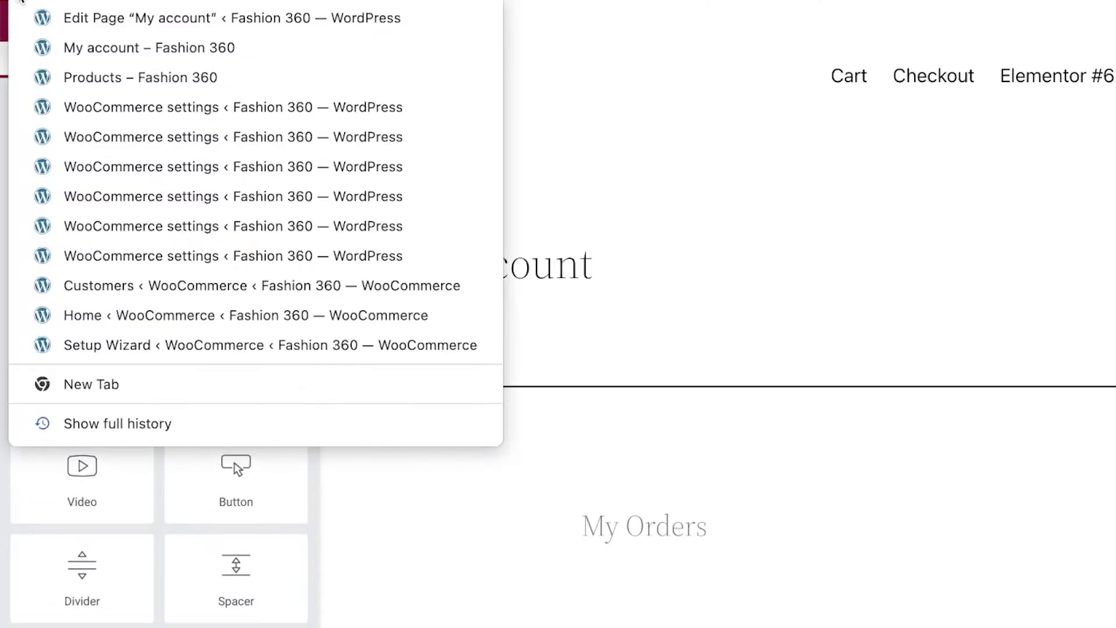
{"action": "left_click", "coordinate": [61, 112]}
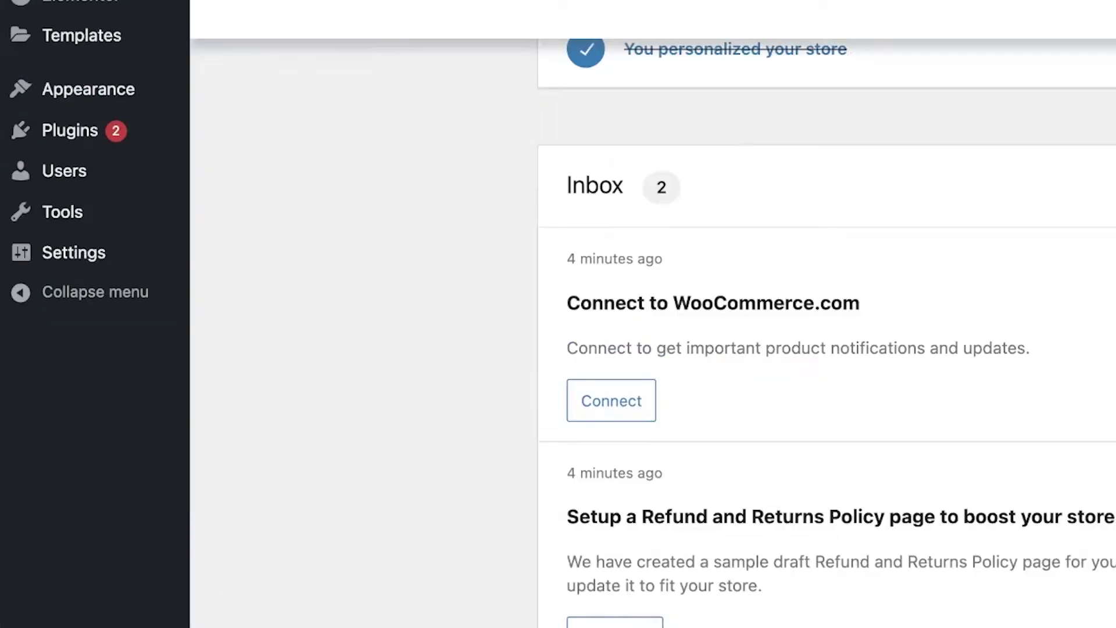
{"action": "scroll", "coordinate": [61, 338], "scroll_direction": "up", "scroll_amount": 5}
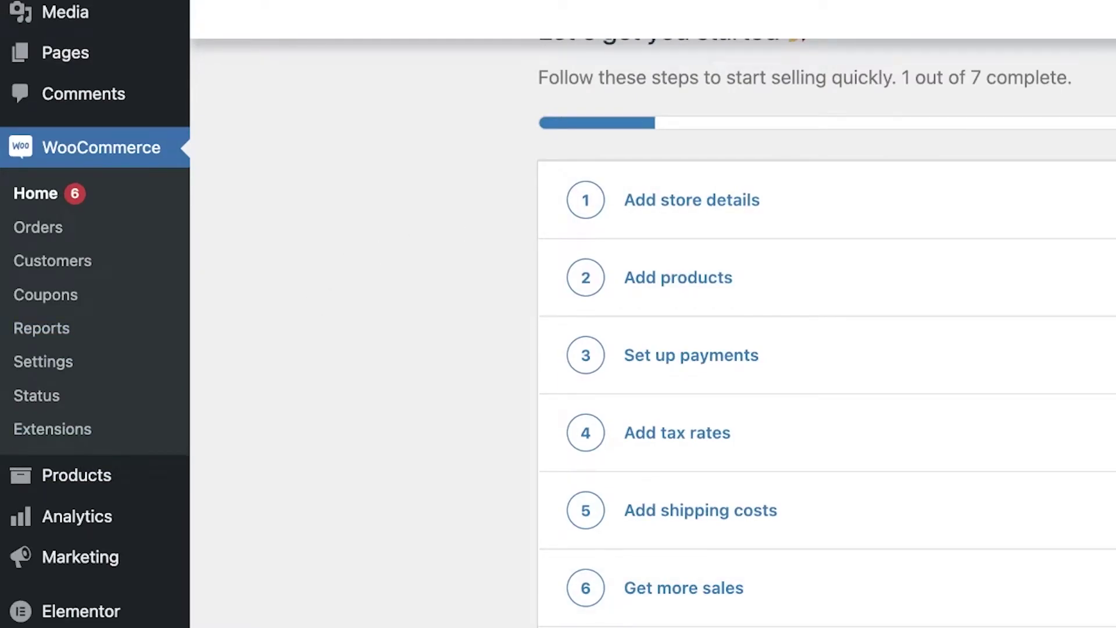
{"action": "scroll", "coordinate": [640, 349], "scroll_direction": "up", "scroll_amount": 1}
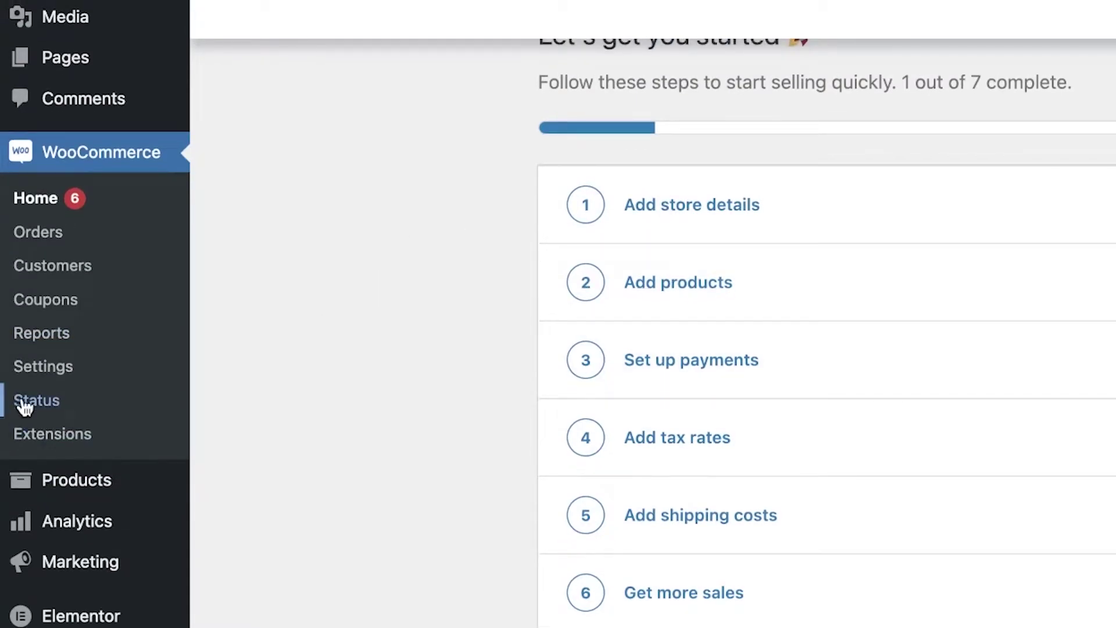
{"action": "scroll", "coordinate": [24, 407], "scroll_direction": "up", "scroll_amount": 3}
{"action": "mouse_move", "coordinate": [22, 61]}
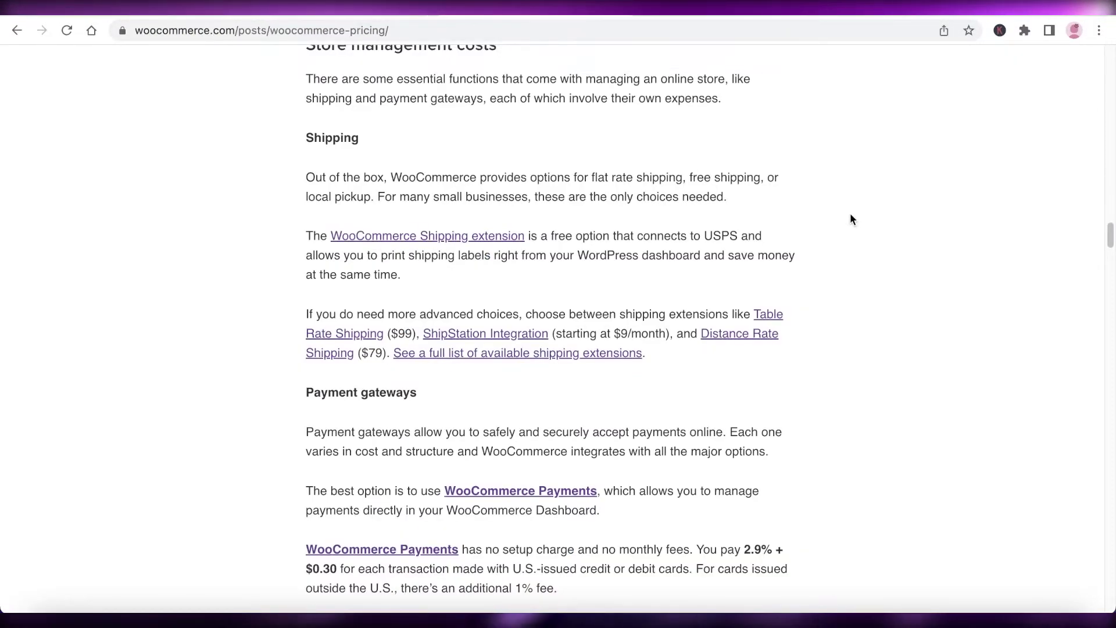
Review the pricing article's shipping and payment gateway costs, then return to the WooCommerce Home tab
{"action": "scroll", "coordinate": [850, 218], "scroll_direction": "down", "scroll_amount": 4}
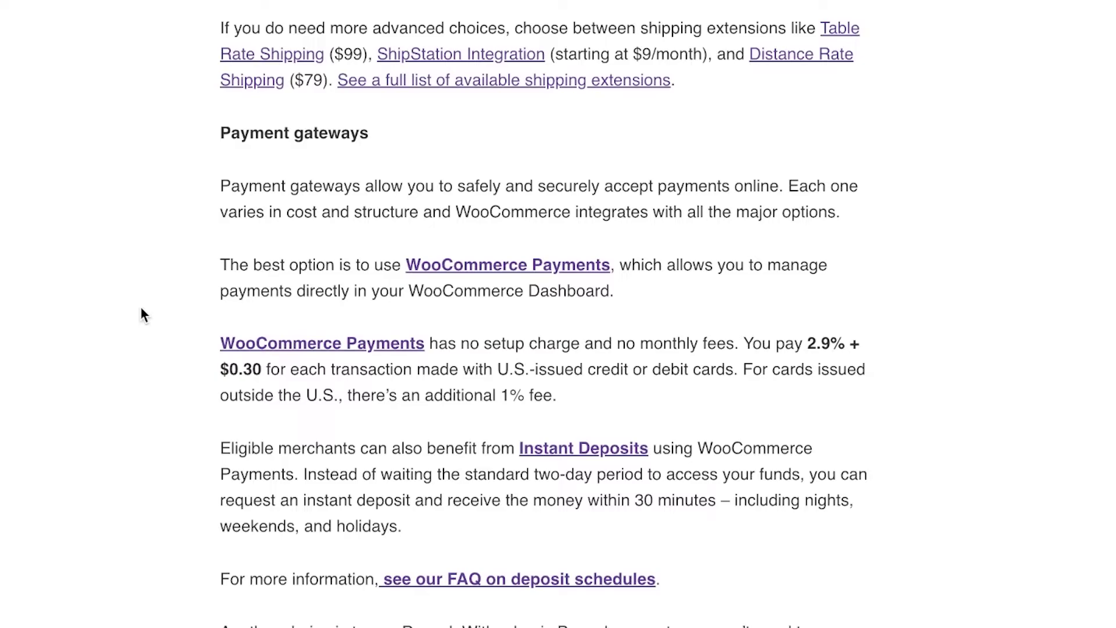
{"action": "scroll", "coordinate": [564, 317], "scroll_direction": "down", "scroll_amount": 4}
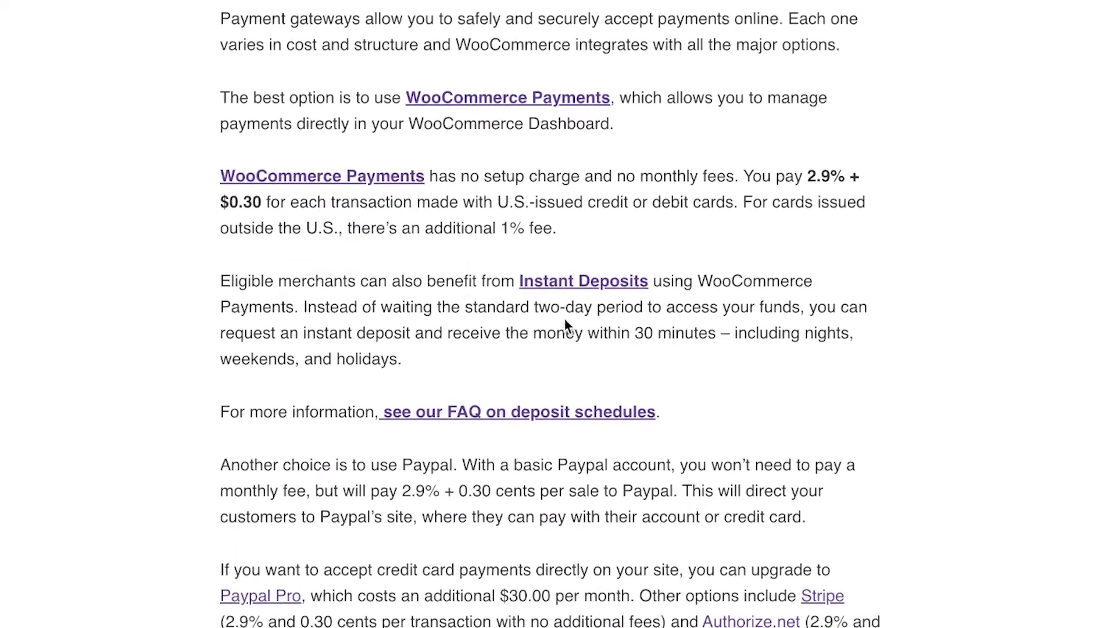
{"action": "scroll", "coordinate": [702, 295], "scroll_direction": "down", "scroll_amount": 15}
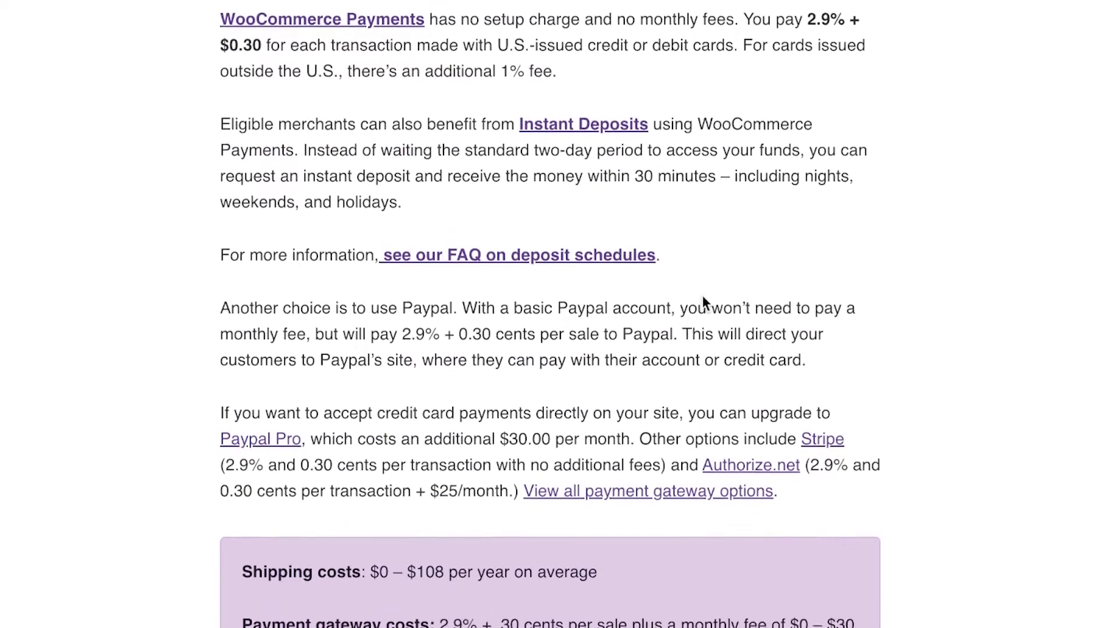
{"action": "scroll", "coordinate": [813, 218], "scroll_direction": "down", "scroll_amount": 11}
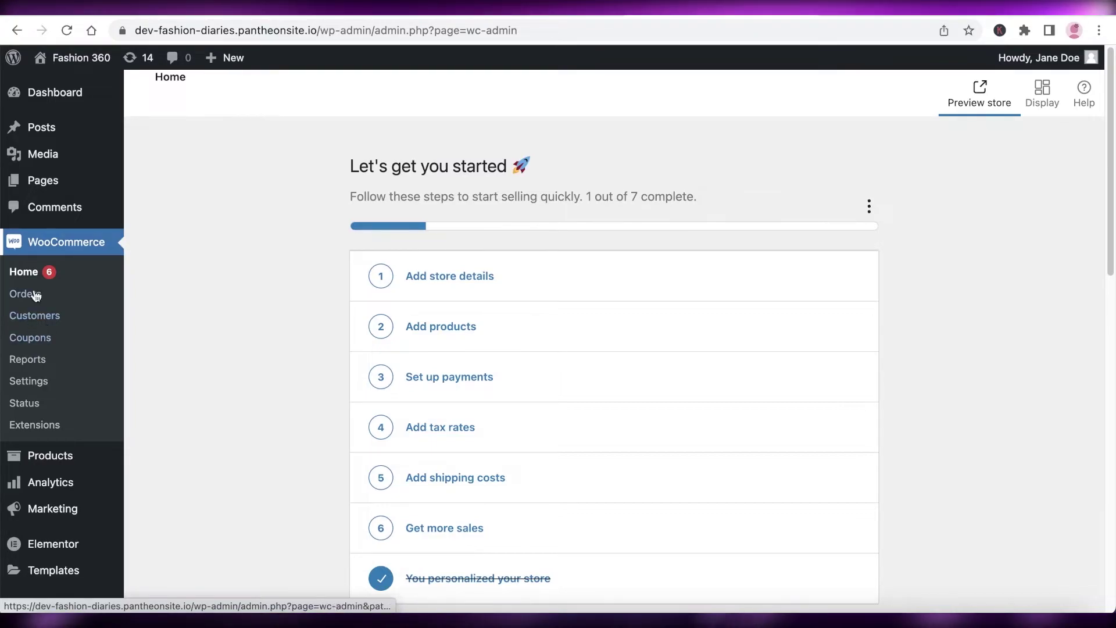
{"action": "mouse_move", "coordinate": [100, 60]}
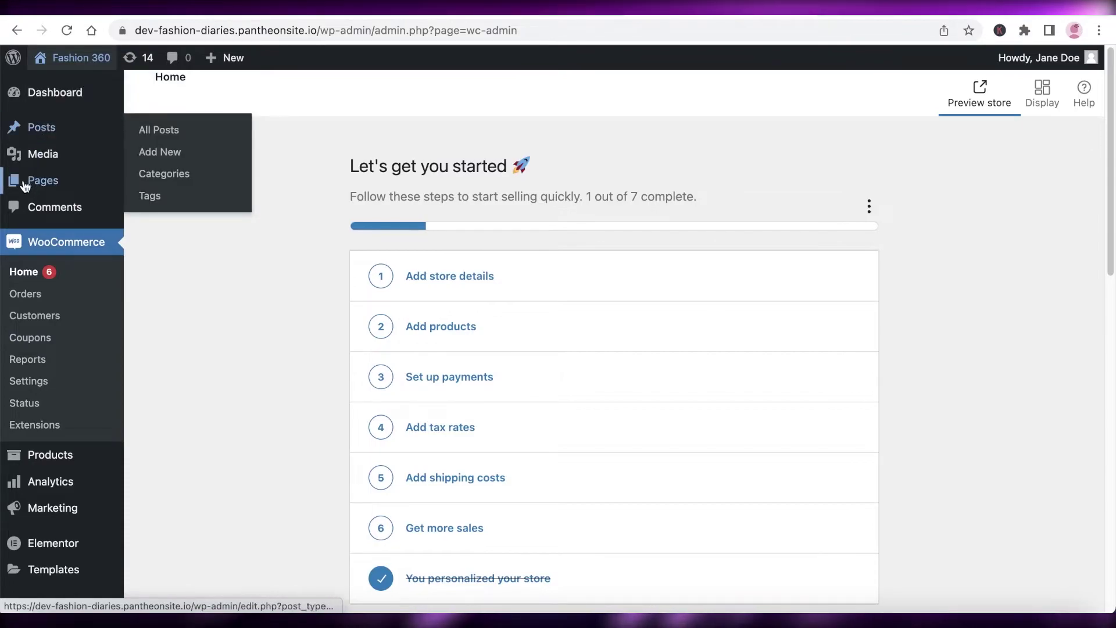
Check the Dashboard's recently edited pages in the Elementor Overview, then reopen the WooCommerce Home checklist
{"action": "left_click", "coordinate": [15, 98]}
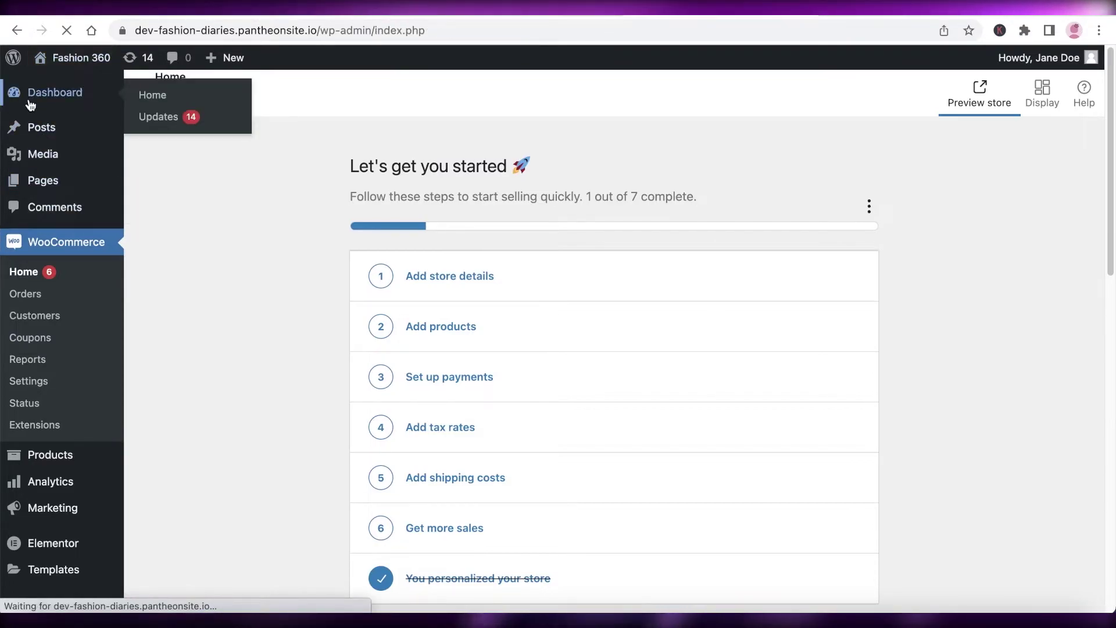
{"action": "scroll", "coordinate": [482, 239], "scroll_direction": "down", "scroll_amount": 8}
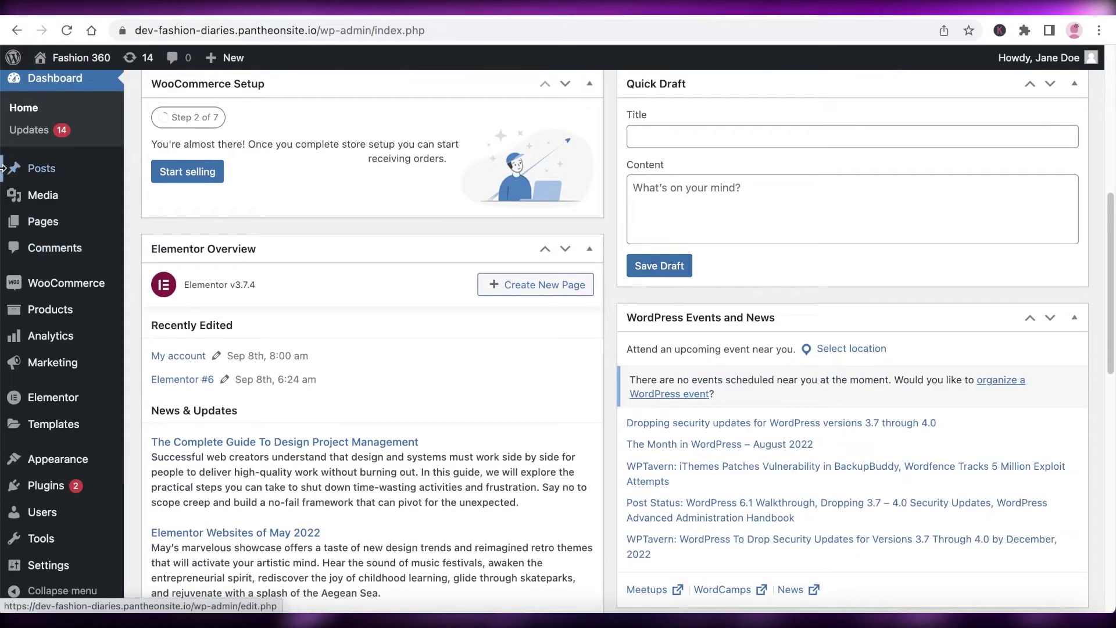
{"action": "scroll", "coordinate": [199, 304], "scroll_direction": "down", "scroll_amount": 3}
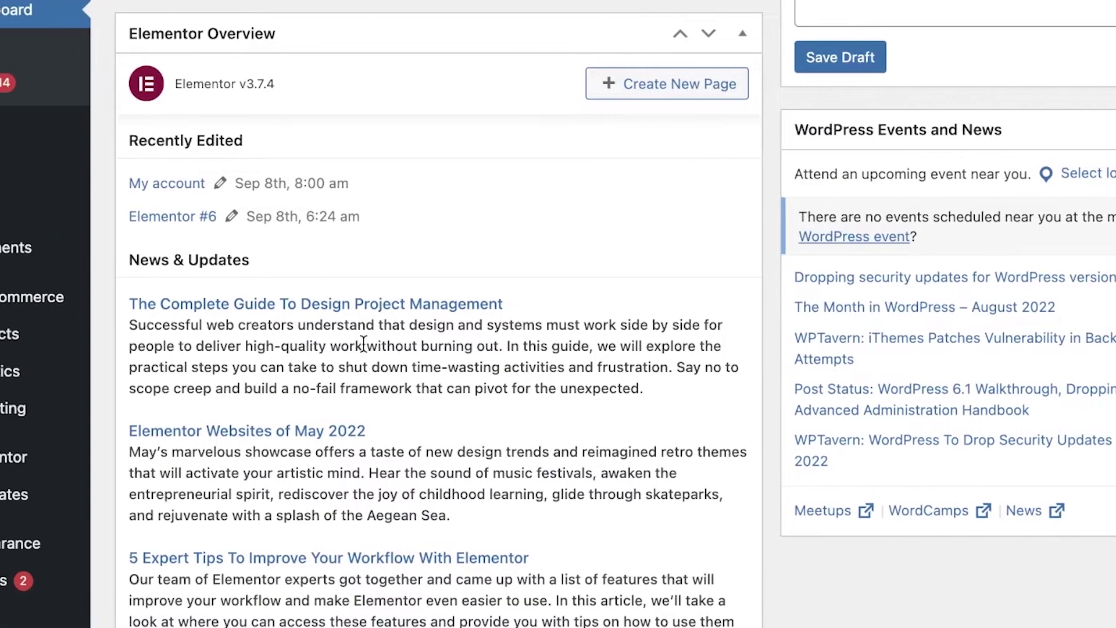
{"action": "mouse_move", "coordinate": [10, 297]}
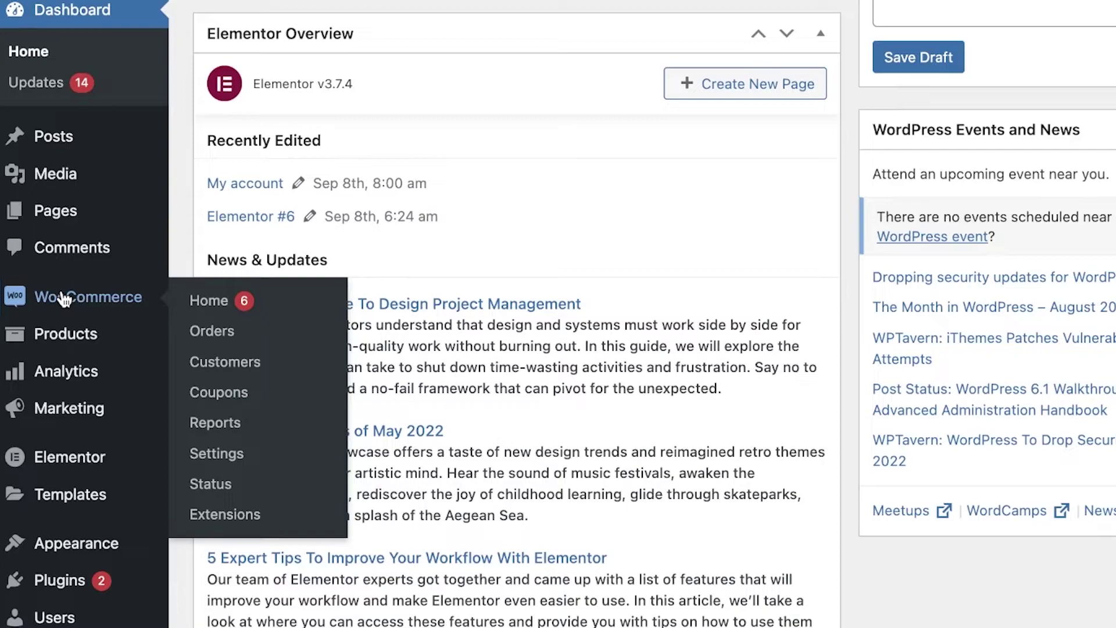
{"action": "left_click", "coordinate": [284, 299]}
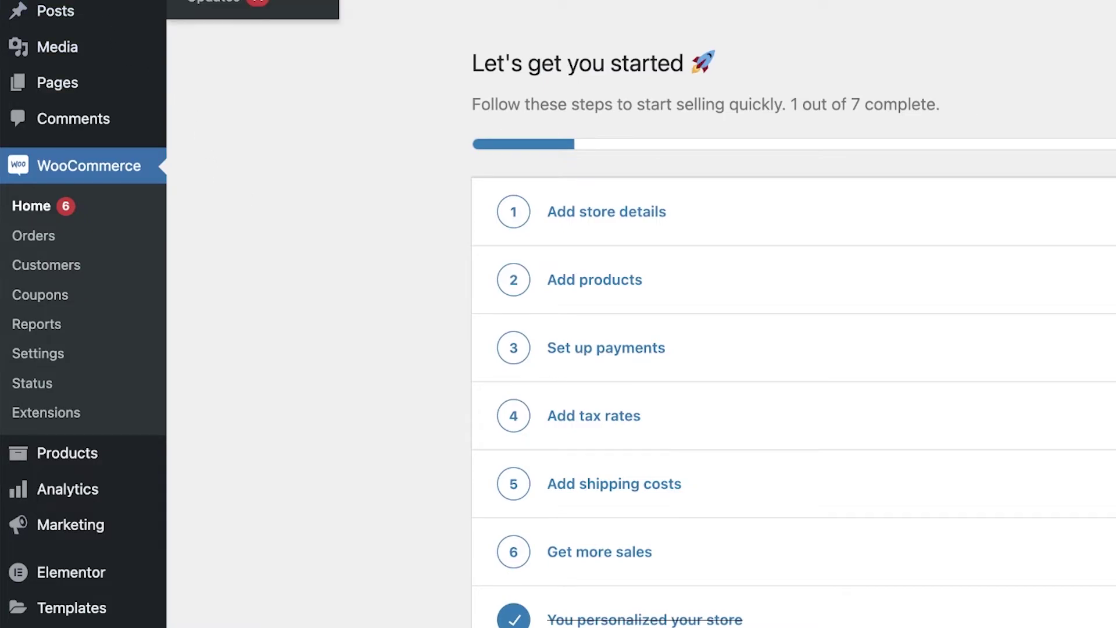
Scroll the WordPress Dashboard to the WooCommerce Setup panel (Step 2 of 7) and Quick Draft
{"action": "scroll", "coordinate": [325, 254], "scroll_direction": "down", "scroll_amount": 4}
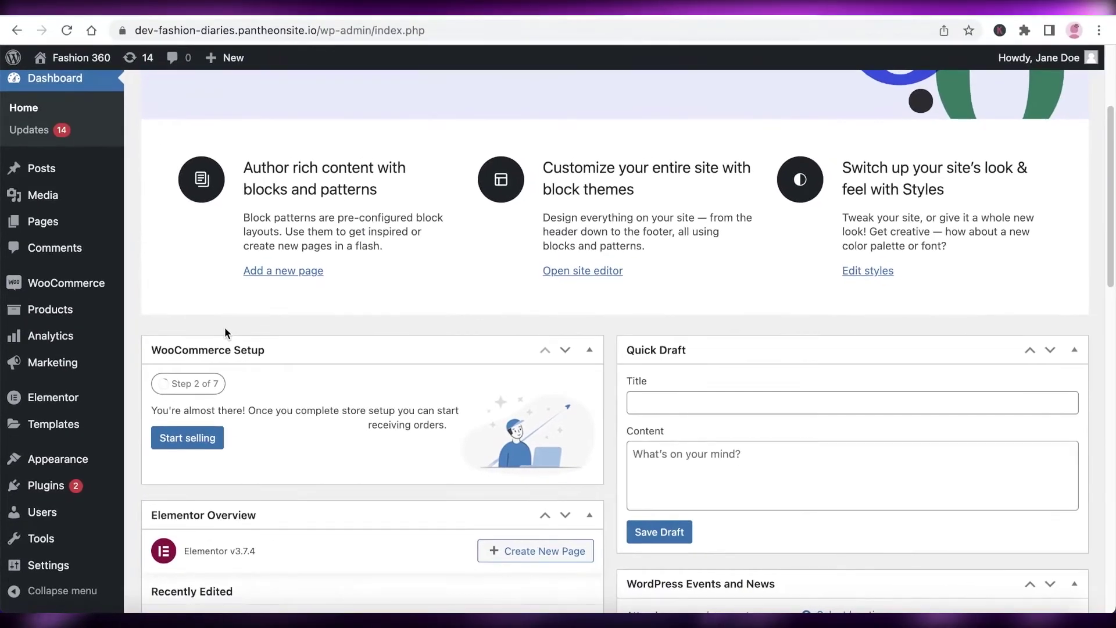
{"action": "mouse_move", "coordinate": [88, 262]}
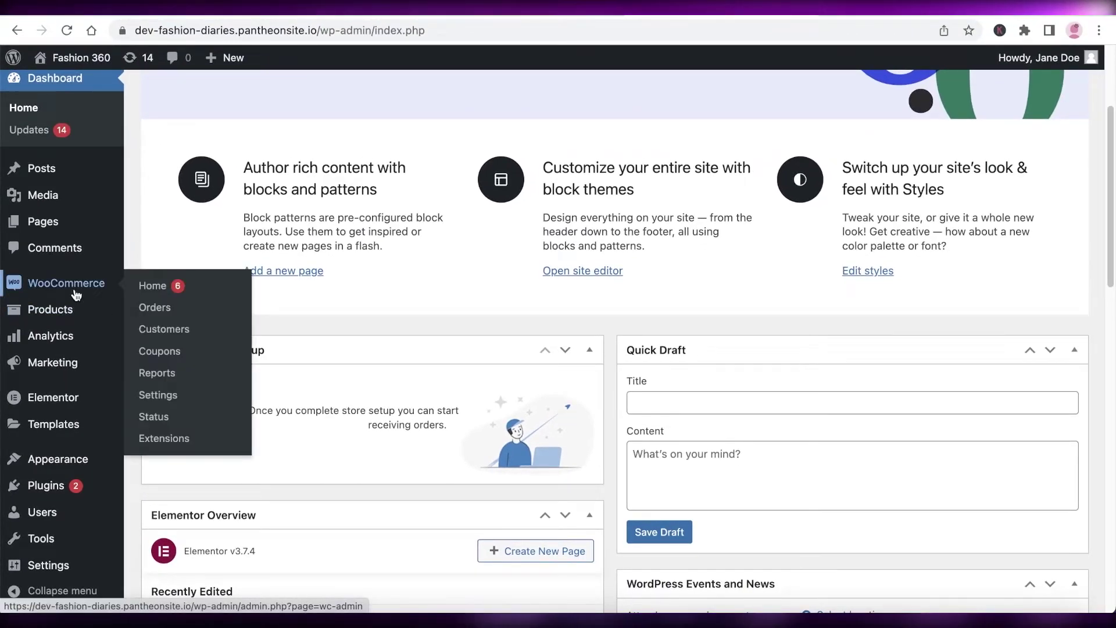